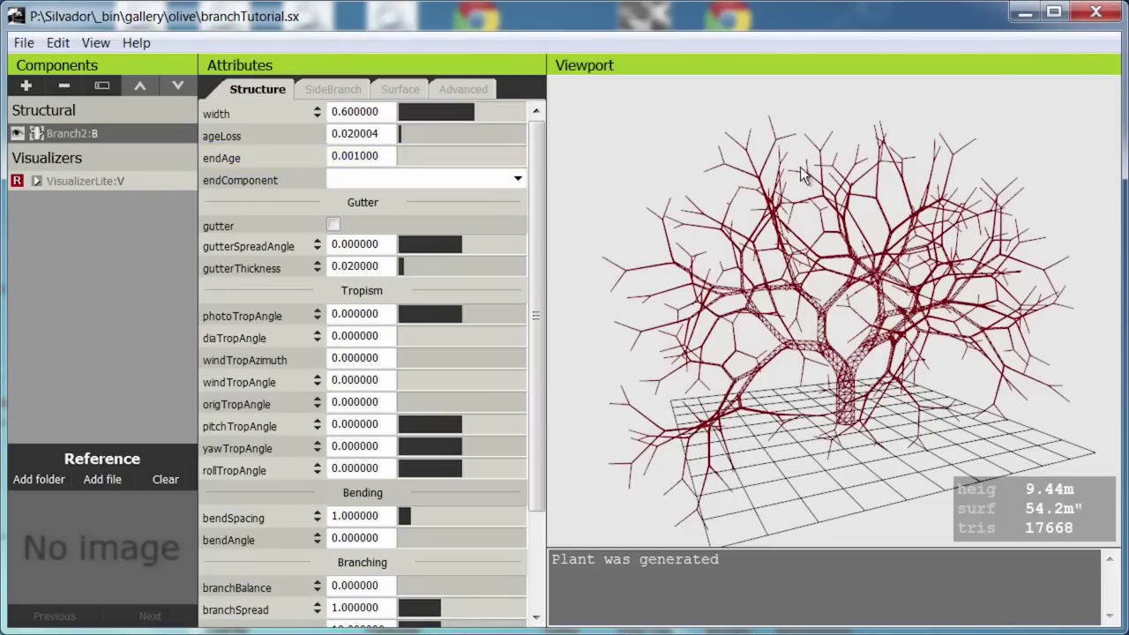
# Raise the branch component's endAge to about 0.0676 so the generated tree stops at thicker branches
pyautogui.moveTo(447, 159); pyautogui.dragTo(550, 171)
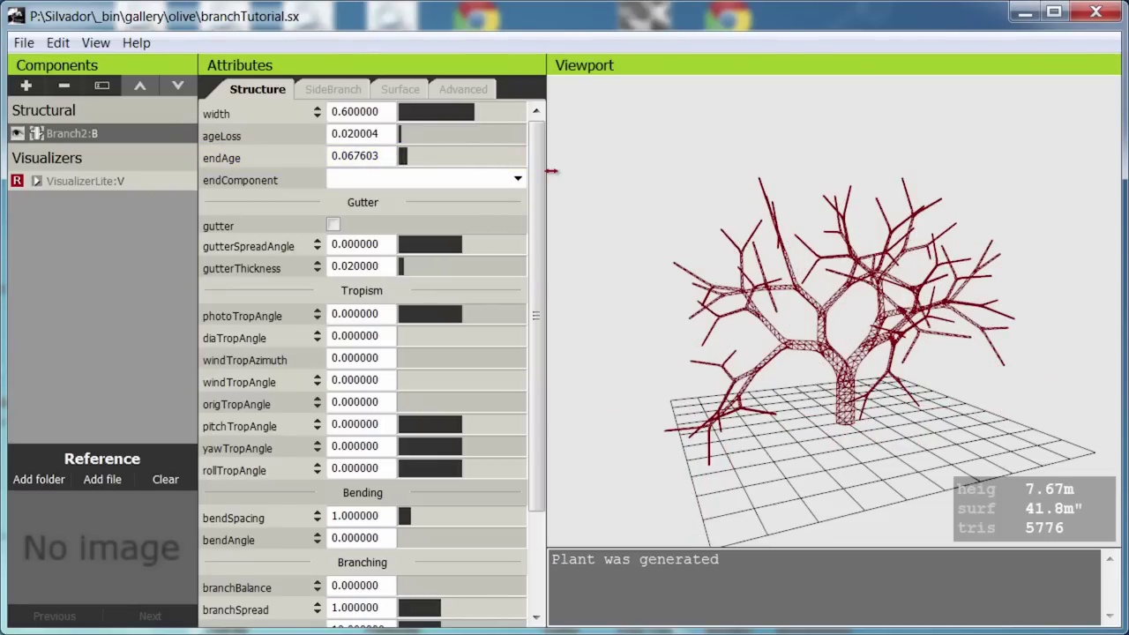
pyautogui.scroll(3, 838, 325)
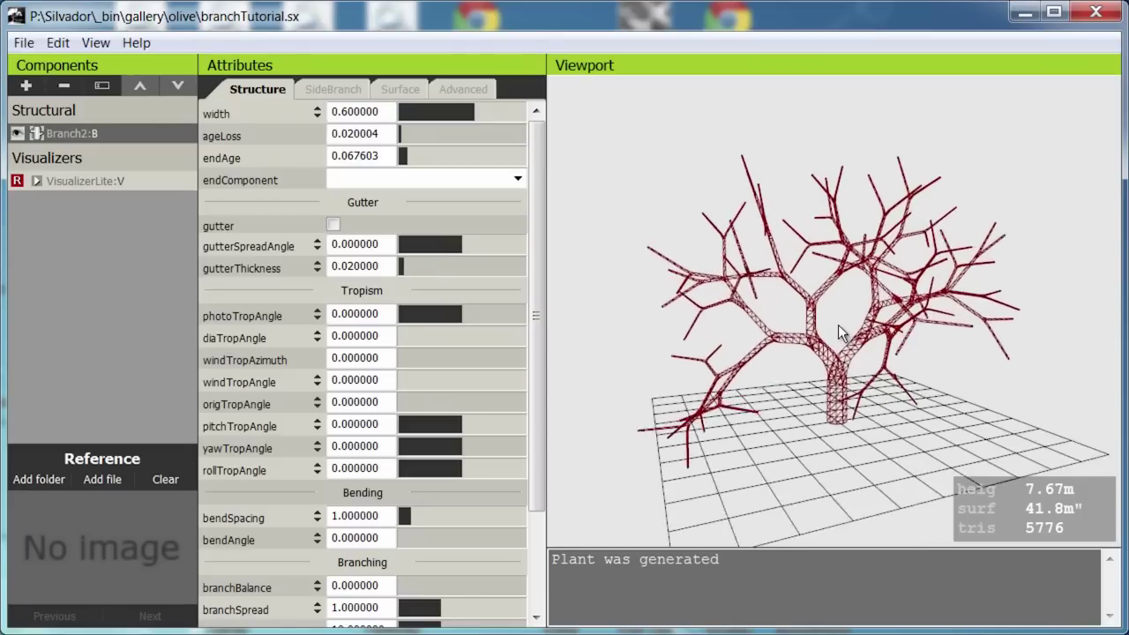
pyautogui.scroll(2, 838, 325)
pyautogui.scroll(2, 838, 324)
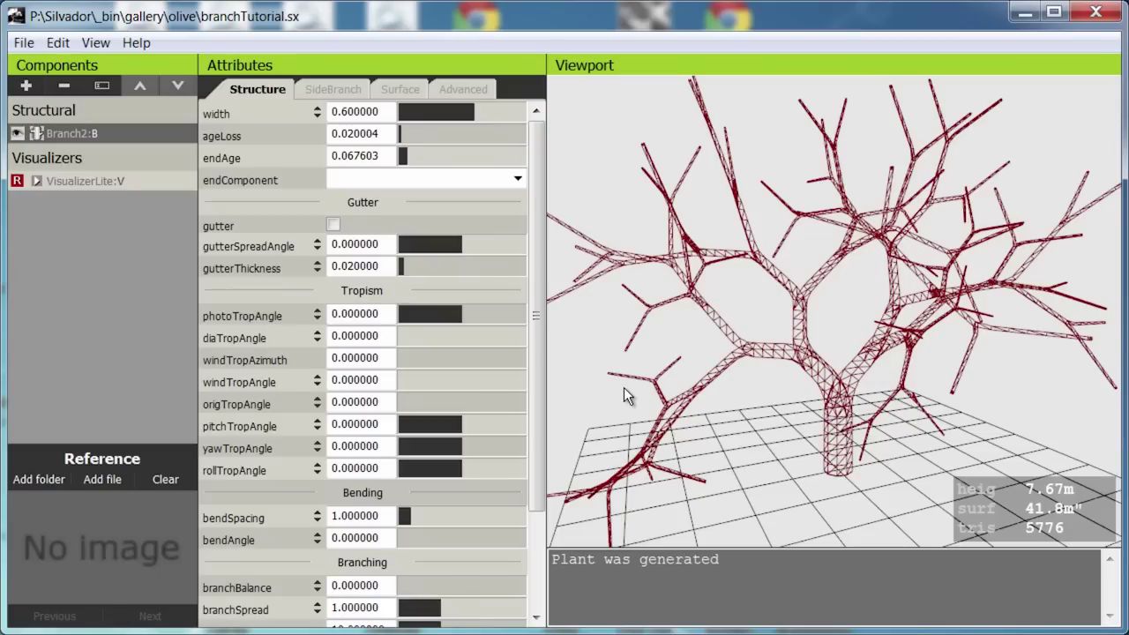
# Increase branchSpacing to about 1.3009 and split it into three separate values
pyautogui.moveTo(541, 421); pyautogui.dragTo(530, 573)
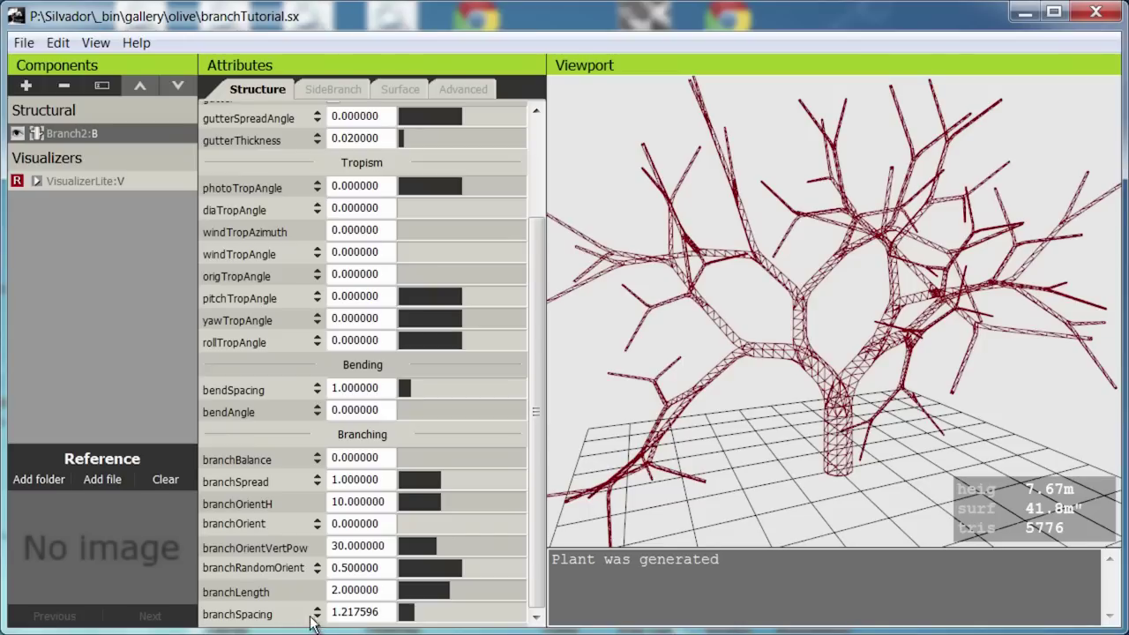
pyautogui.moveTo(424, 612); pyautogui.dragTo(441, 627)
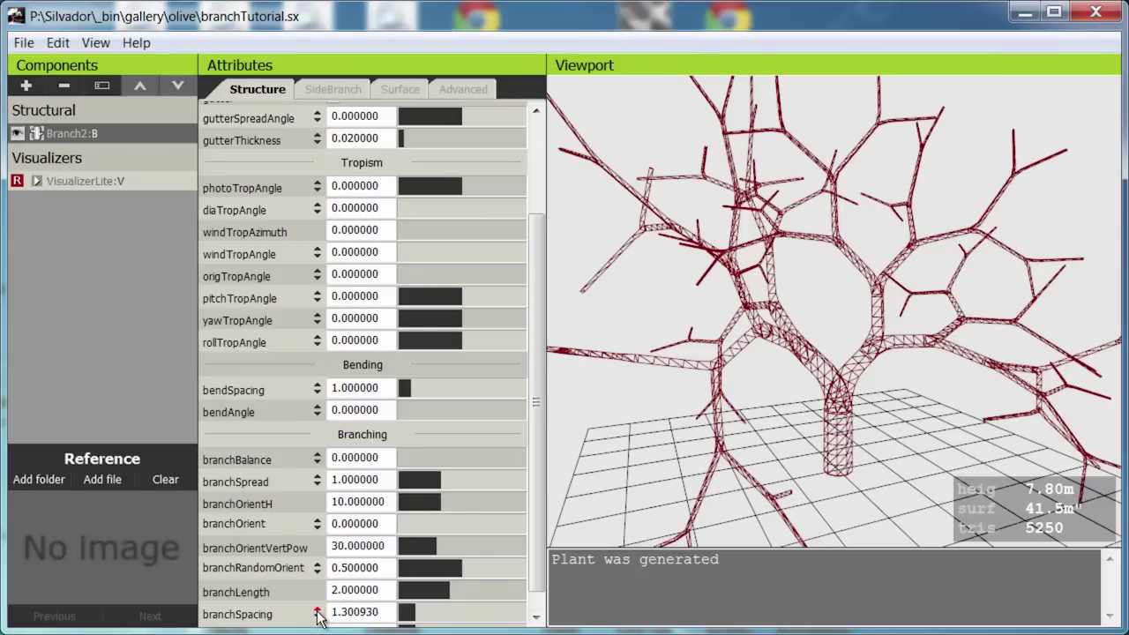
pyautogui.scroll(-1, 317, 617)
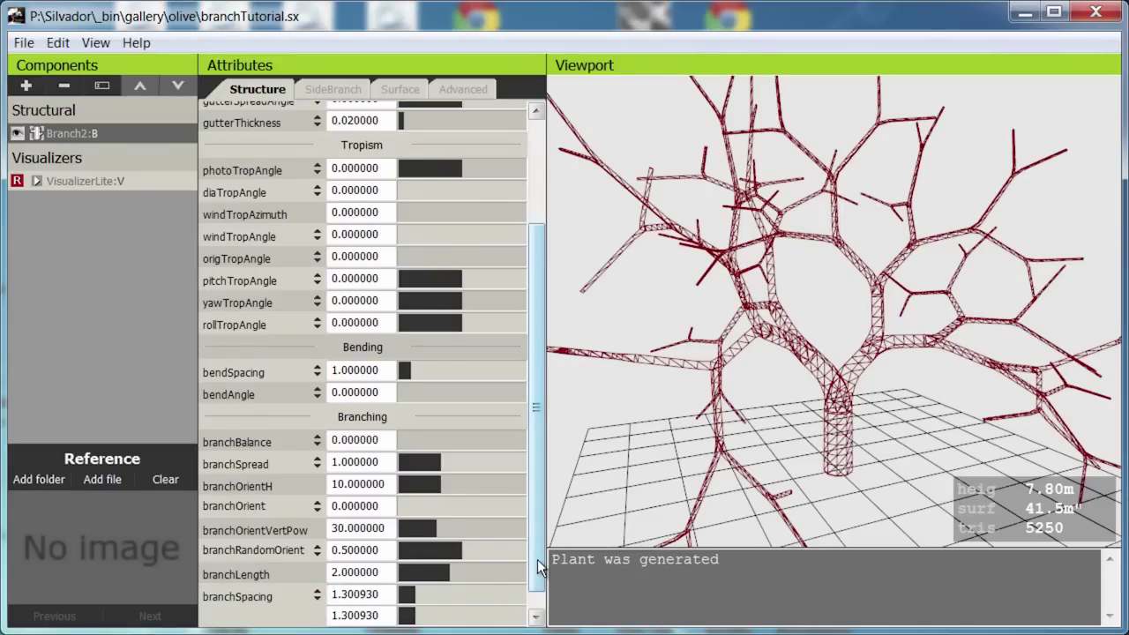
pyautogui.scroll(-1, 536, 574)
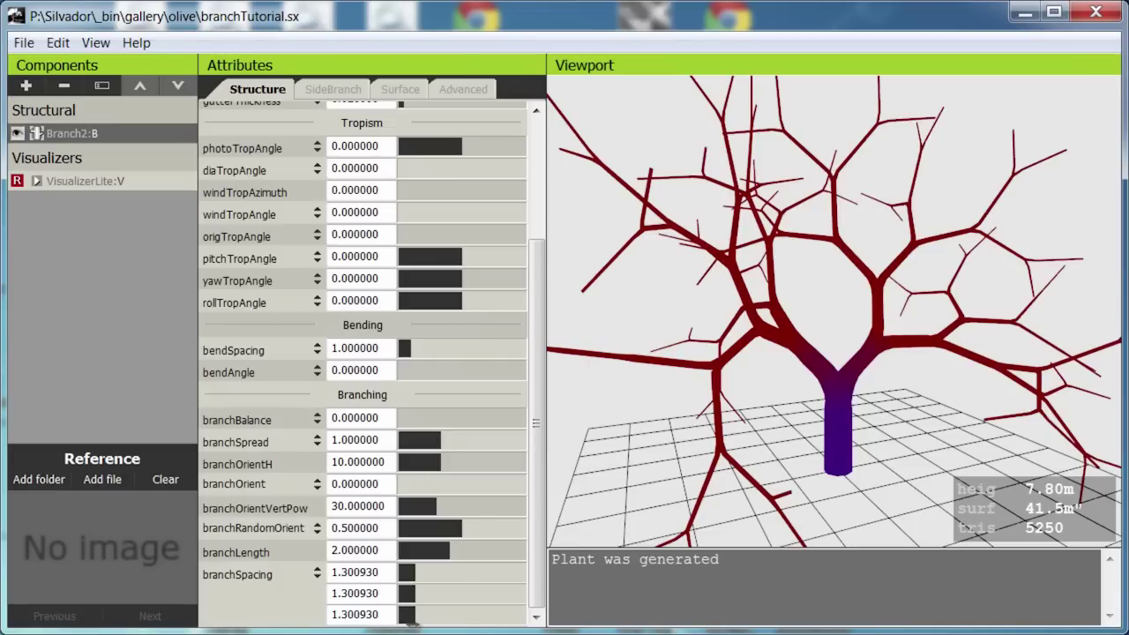
# Return the tree to wireframe display and lower the first two branchSpacing values to about 0.1528 and 1.0232
pyautogui.press('w')
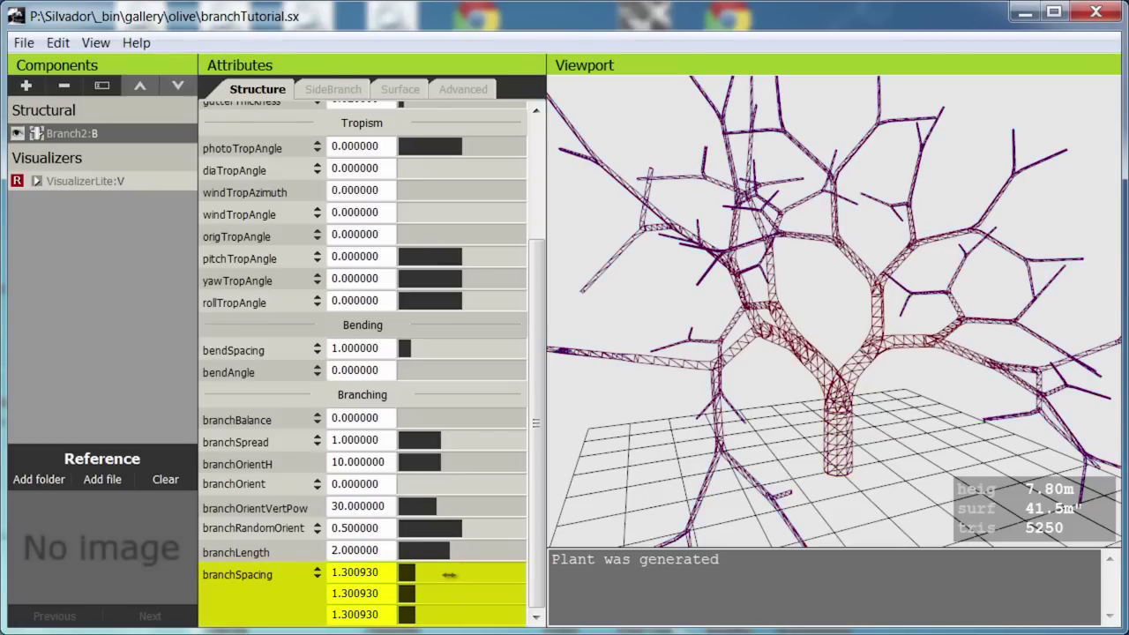
pyautogui.moveTo(450, 577); pyautogui.dragTo(374, 612)
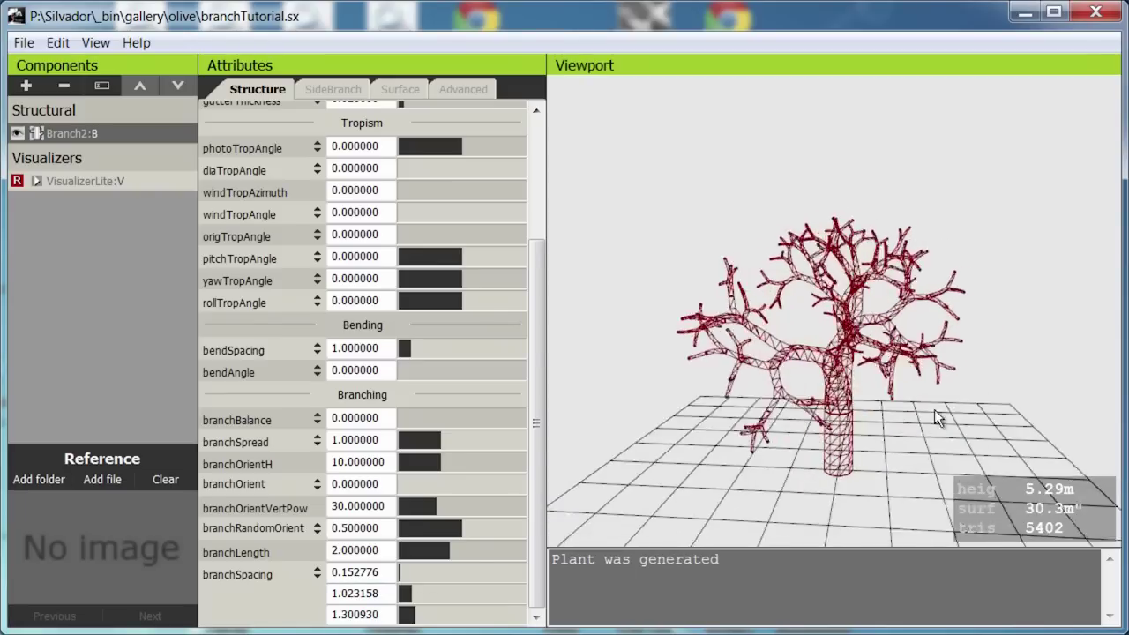
pyautogui.moveTo(934, 410); pyautogui.dragTo(849, 418)
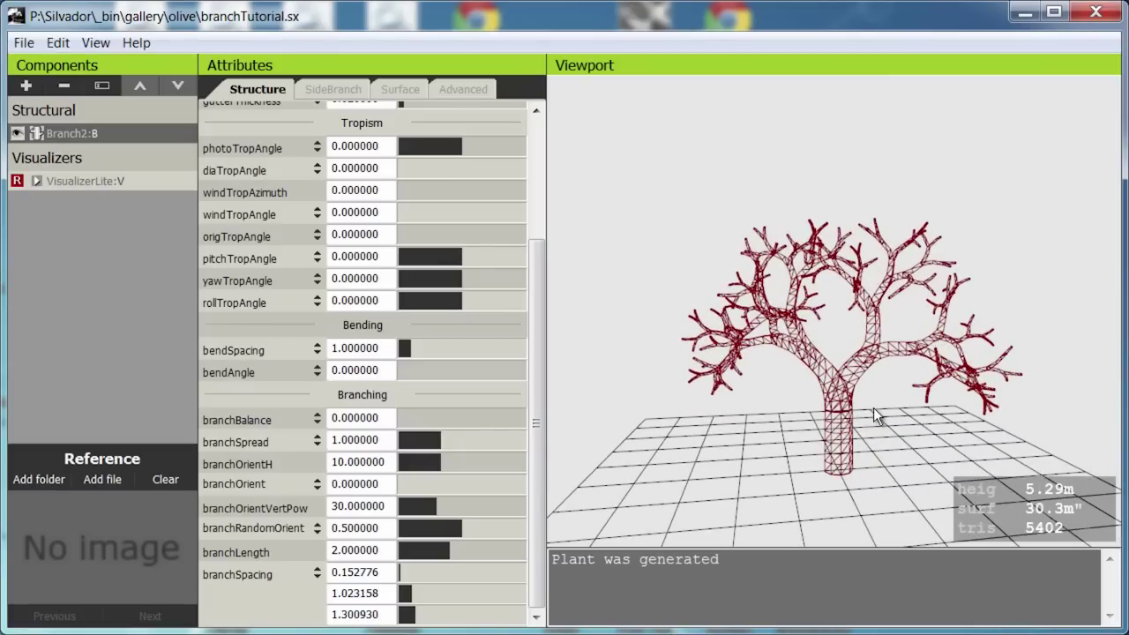
pyautogui.scroll(6, 876, 417)
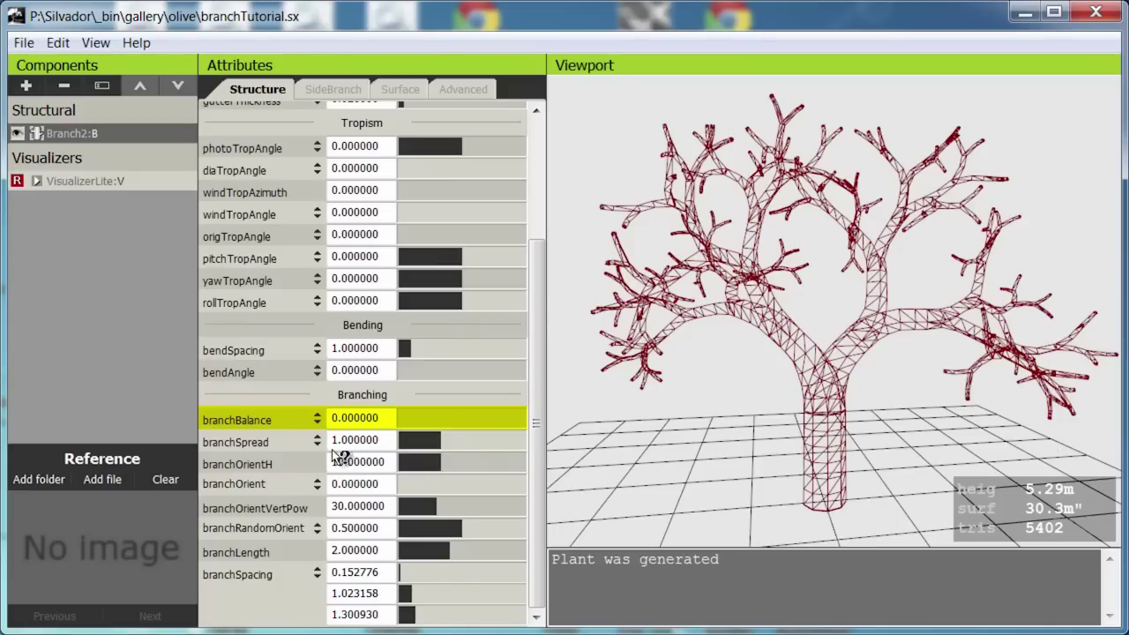
# Try a branchBalance of about 0.5037 on the tree, and reset it to 0
pyautogui.moveTo(292, 417)
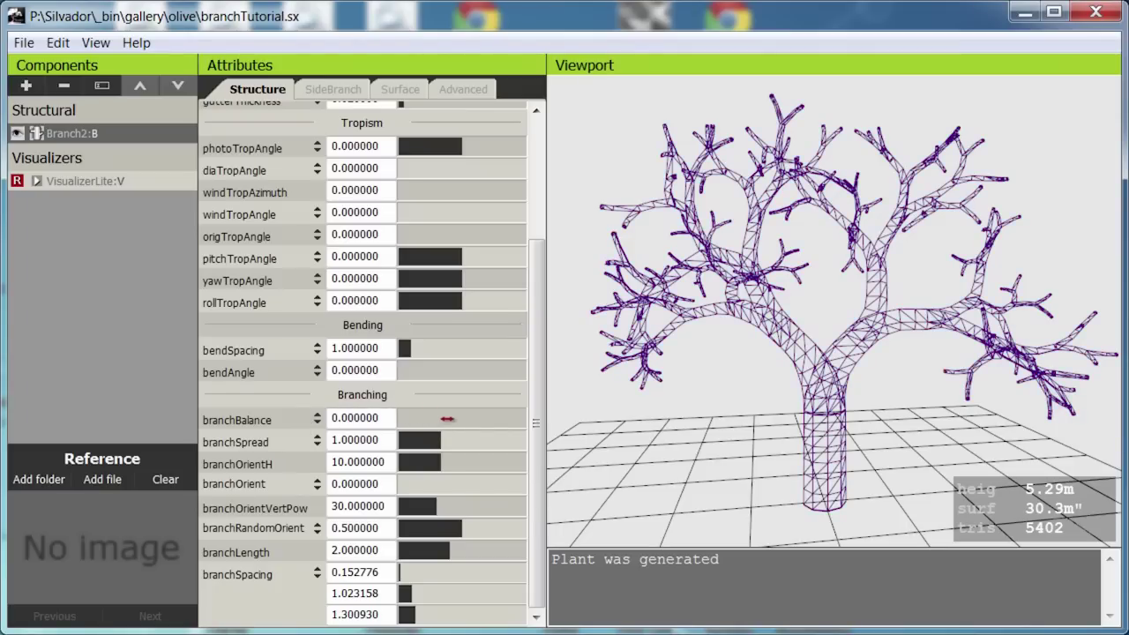
pyautogui.moveTo(447, 419)
pyautogui.mouseDown()
pyautogui.moveTo(505, 419)
pyautogui.moveTo(463, 420)
pyautogui.mouseUp()
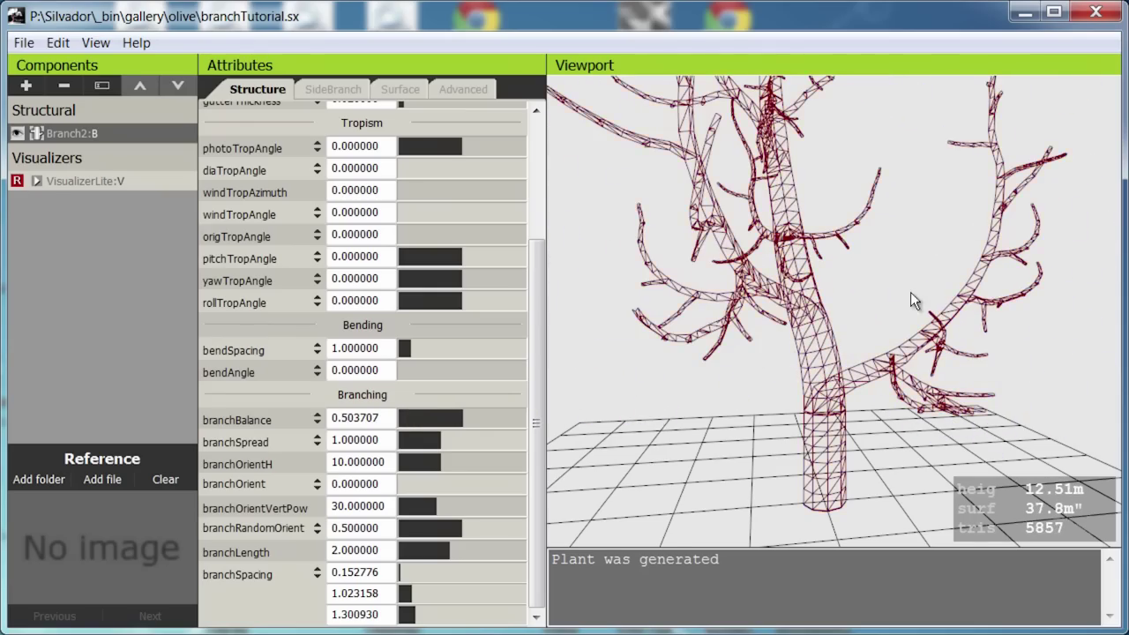
pyautogui.scroll(-8, 895, 352)
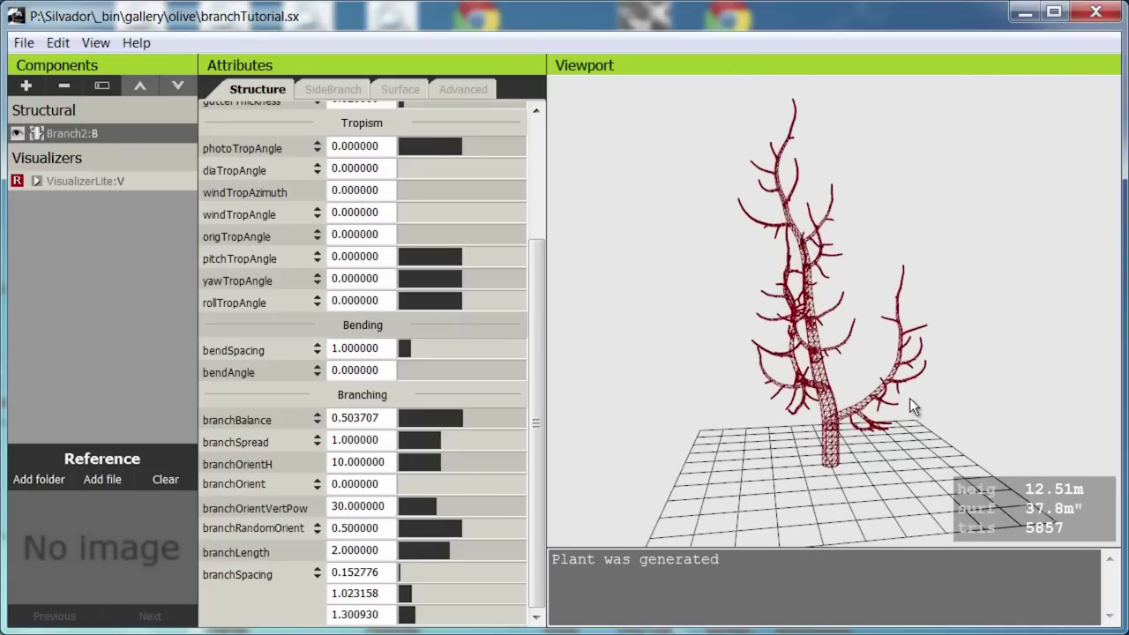
pyautogui.moveTo(464, 422); pyautogui.dragTo(388, 423)
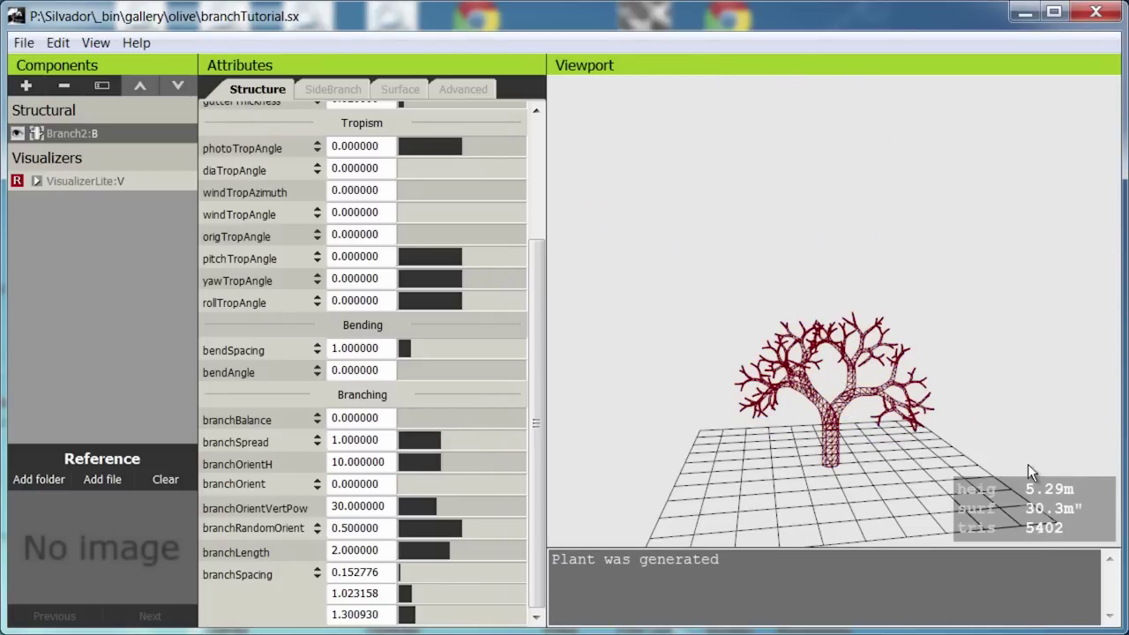
# Lower branchSpread to about 0.9528 and branchLength to about 1.6181
pyautogui.scroll(5, 943, 413)
pyautogui.scroll(5, 946, 357)
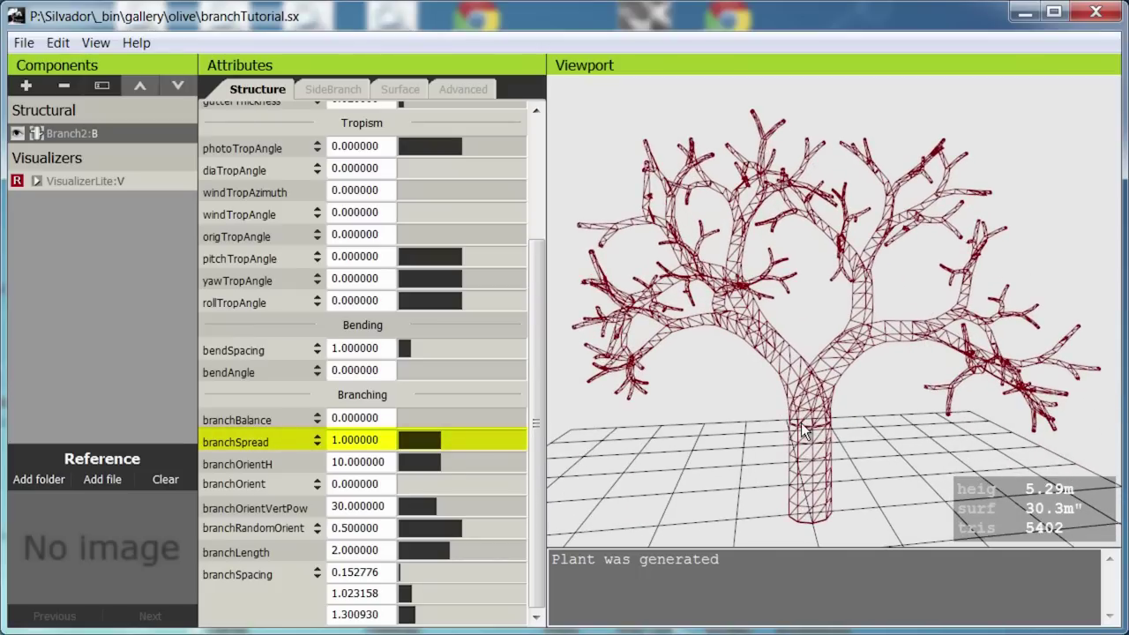
pyautogui.moveTo(451, 441); pyautogui.dragTo(411, 487)
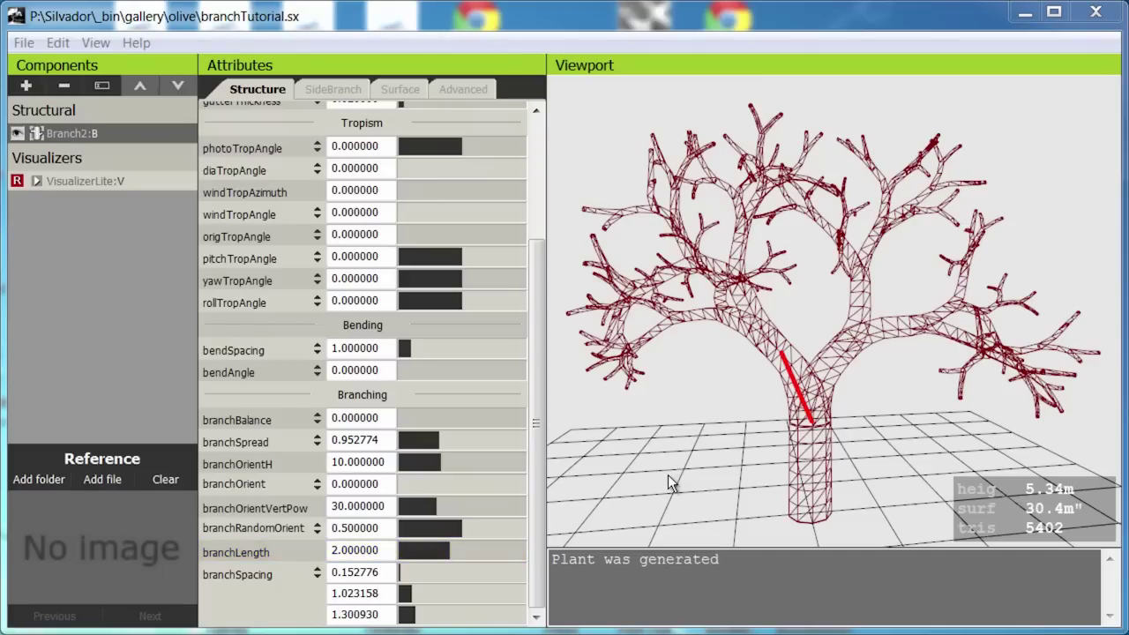
pyautogui.moveTo(667, 475); pyautogui.dragTo(203, 609)
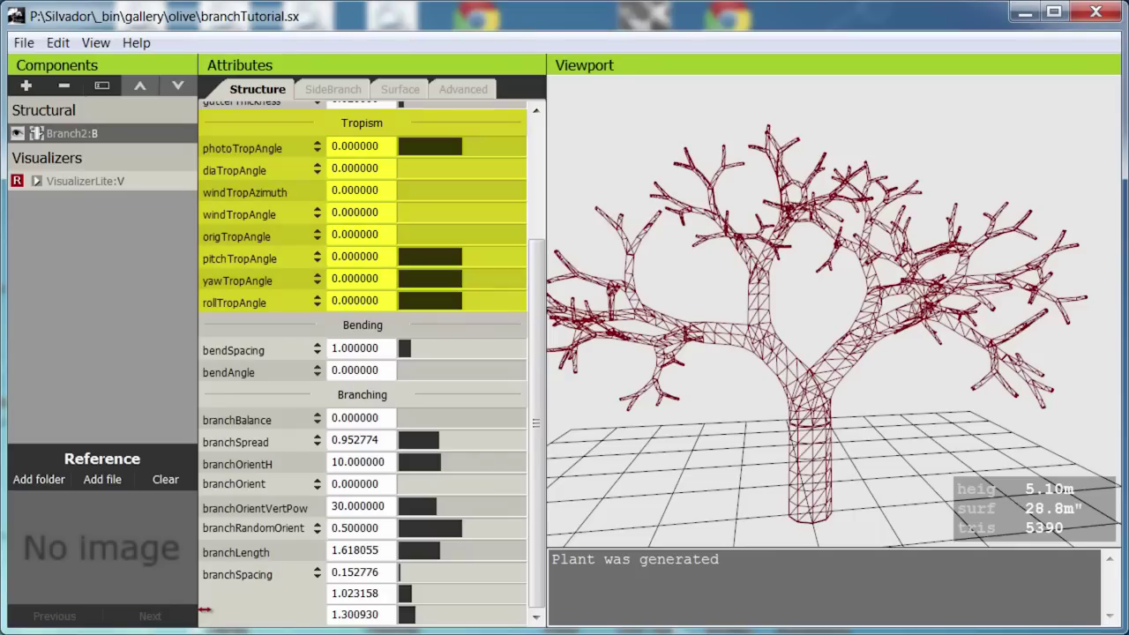
# Adjust the branch's photoTropAngle in the Tropism group to about 0.0093
pyautogui.moveTo(533, 490); pyautogui.dragTo(535, 338)
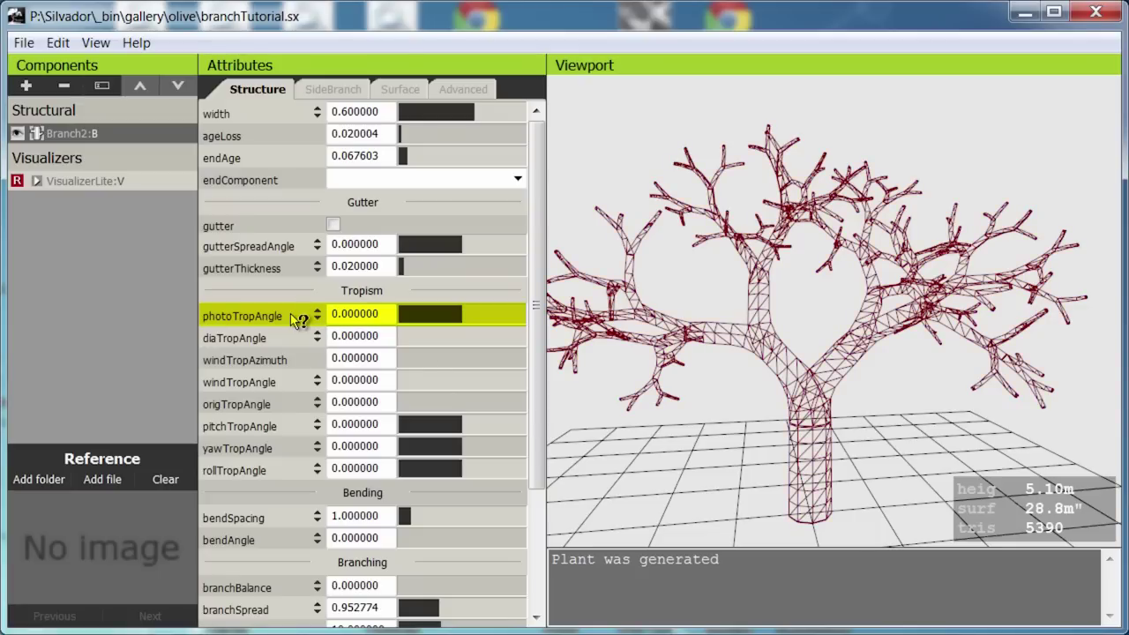
pyautogui.moveTo(289, 324)
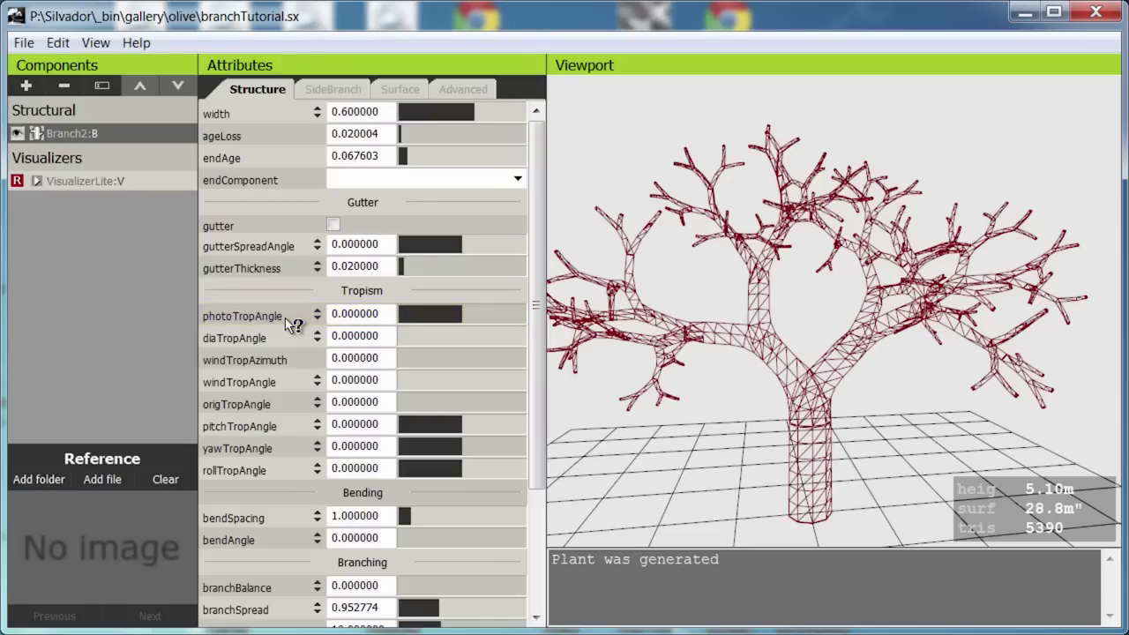
pyautogui.moveTo(458, 318); pyautogui.dragTo(454, 348)
# Read the help descriptions of photoTropAngle, diaTropAngle and origTropAngle, and close the help
pyautogui.scroll(-2, 542, 420)
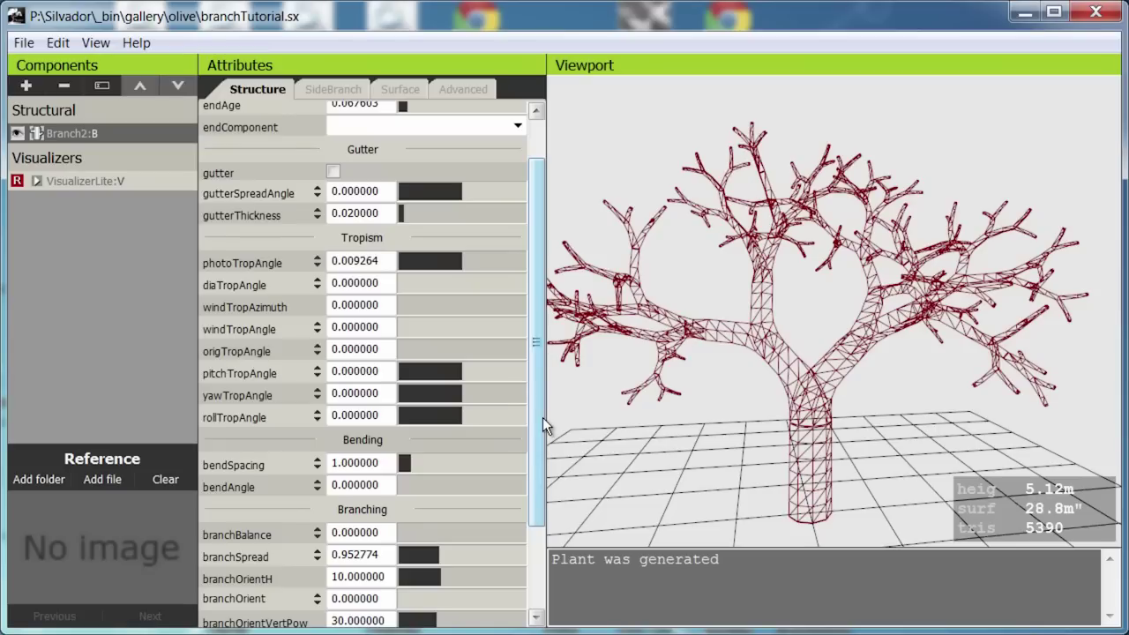
pyautogui.click(277, 271)
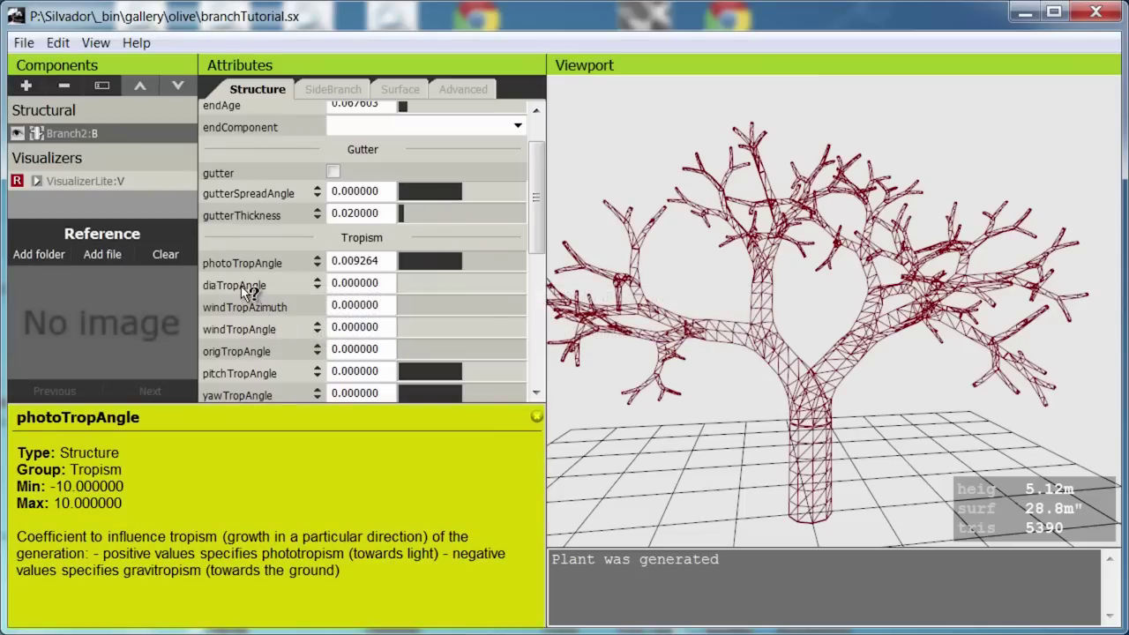
pyautogui.click(250, 287)
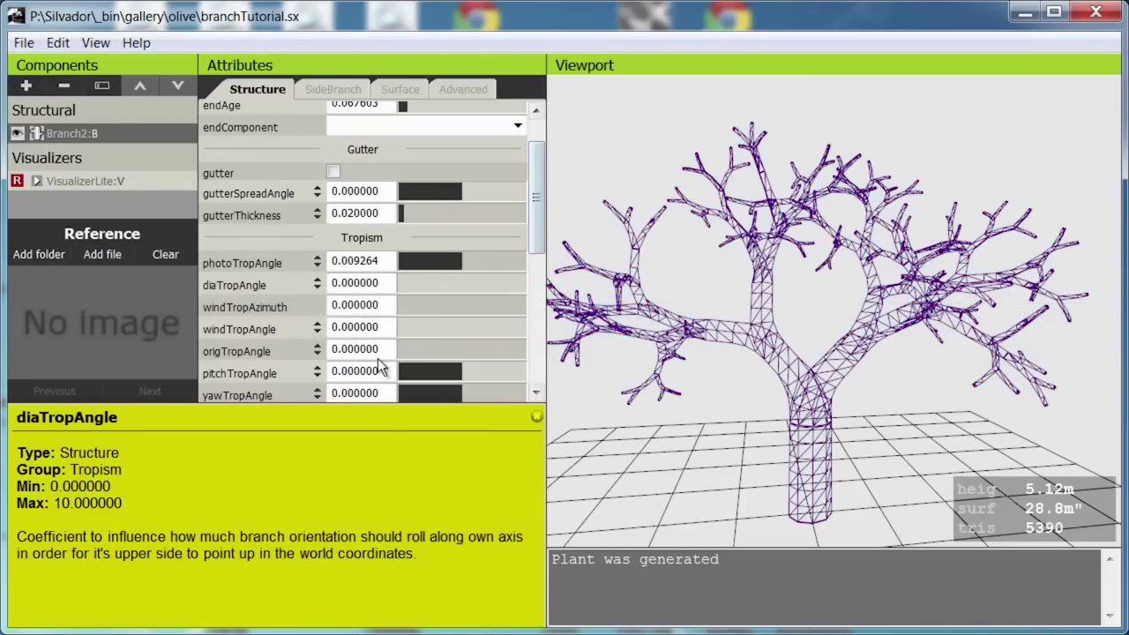
pyautogui.scroll(-2, 536, 243)
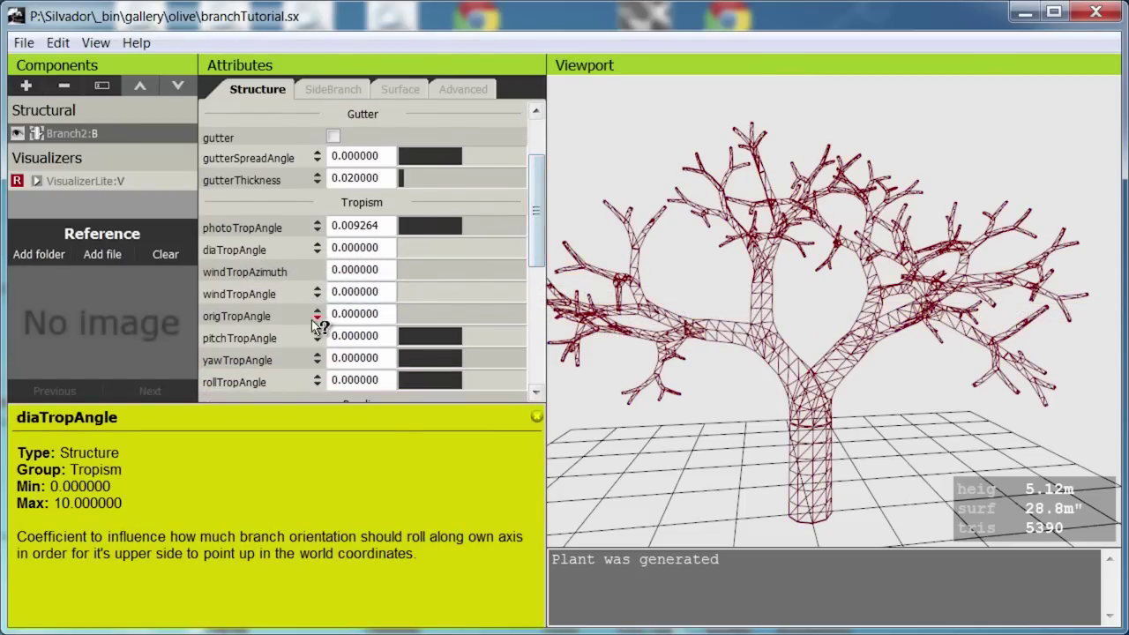
pyautogui.click(272, 321)
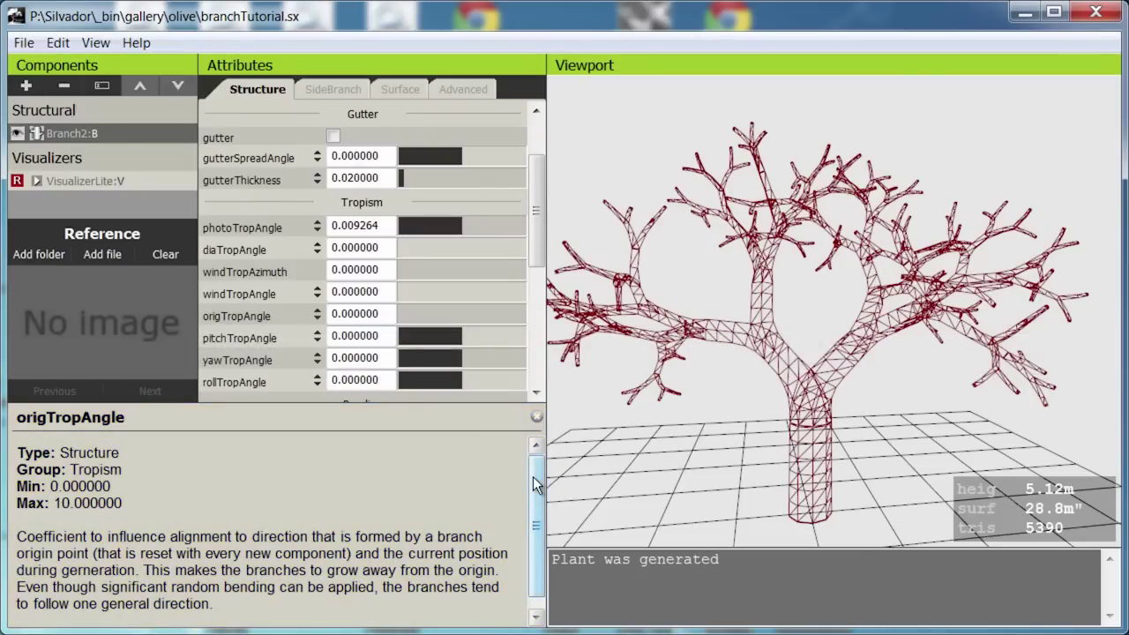
pyautogui.click(538, 416)
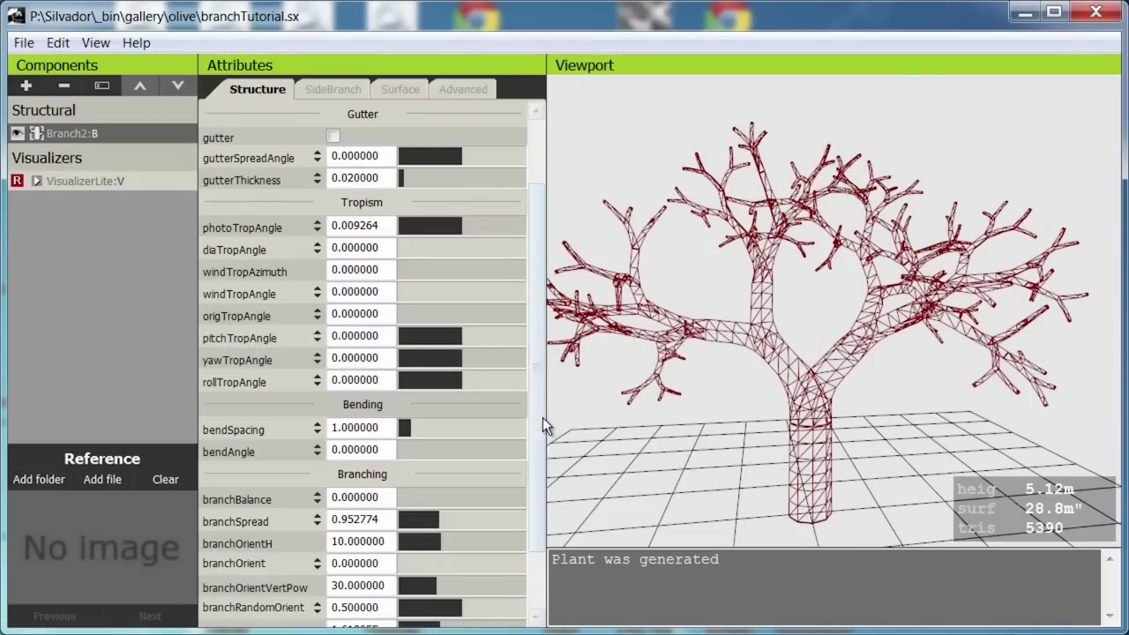
# Try strong bending of the tree with bendSpacing at about 0.375 and bendAngle at about 1.8148
pyautogui.click(291, 452)
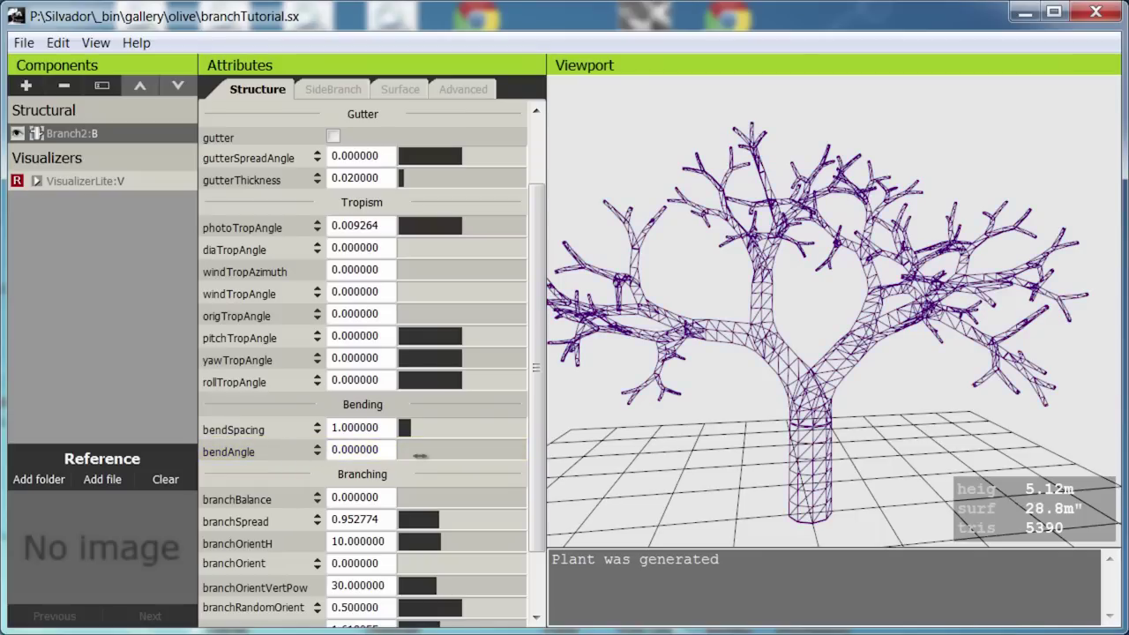
pyautogui.moveTo(419, 454)
pyautogui.mouseDown()
pyautogui.moveTo(432, 457)
pyautogui.moveTo(422, 456)
pyautogui.mouseUp()
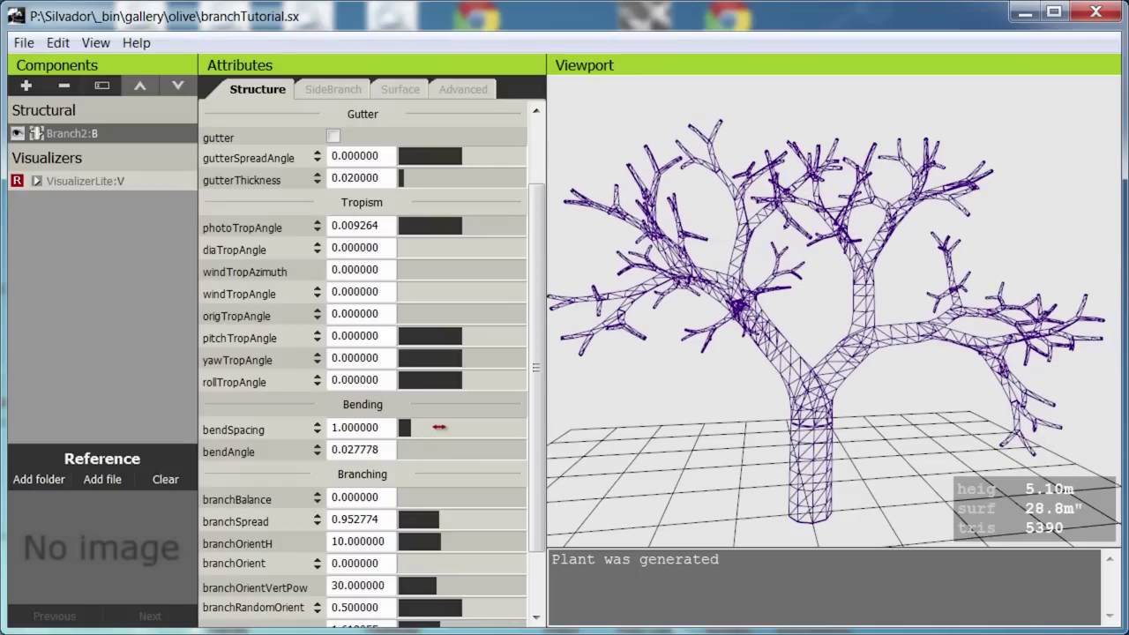
pyautogui.moveTo(438, 428); pyautogui.dragTo(269, 568)
pyautogui.moveTo(430, 457); pyautogui.dragTo(590, 449)
pyautogui.moveTo(441, 434); pyautogui.dragTo(899, 362)
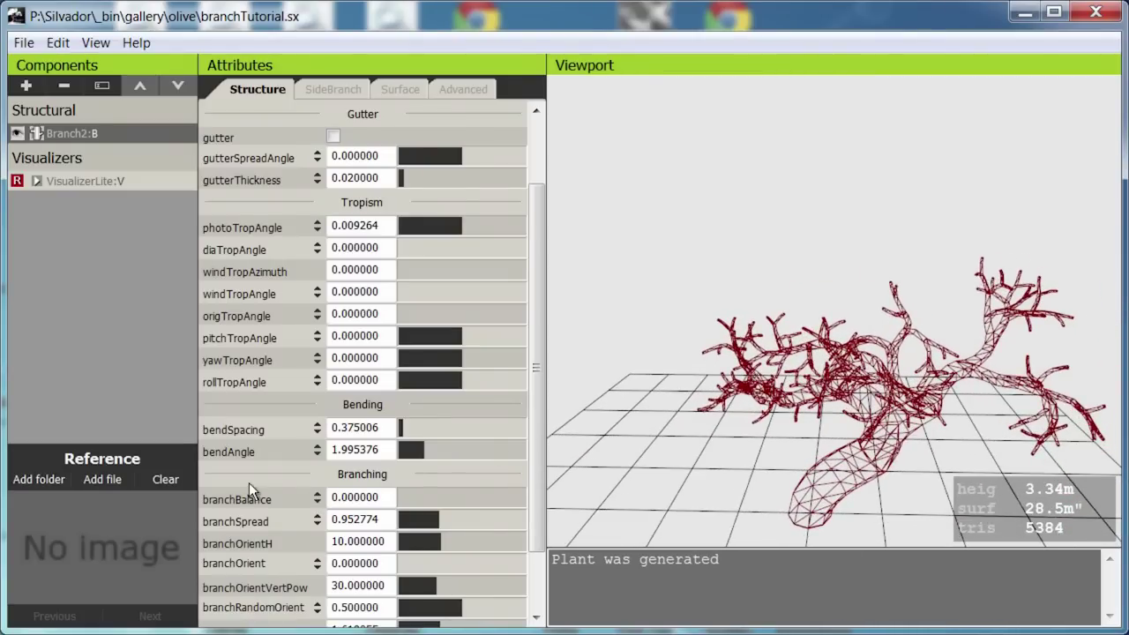
pyautogui.moveTo(416, 466); pyautogui.dragTo(432, 453)
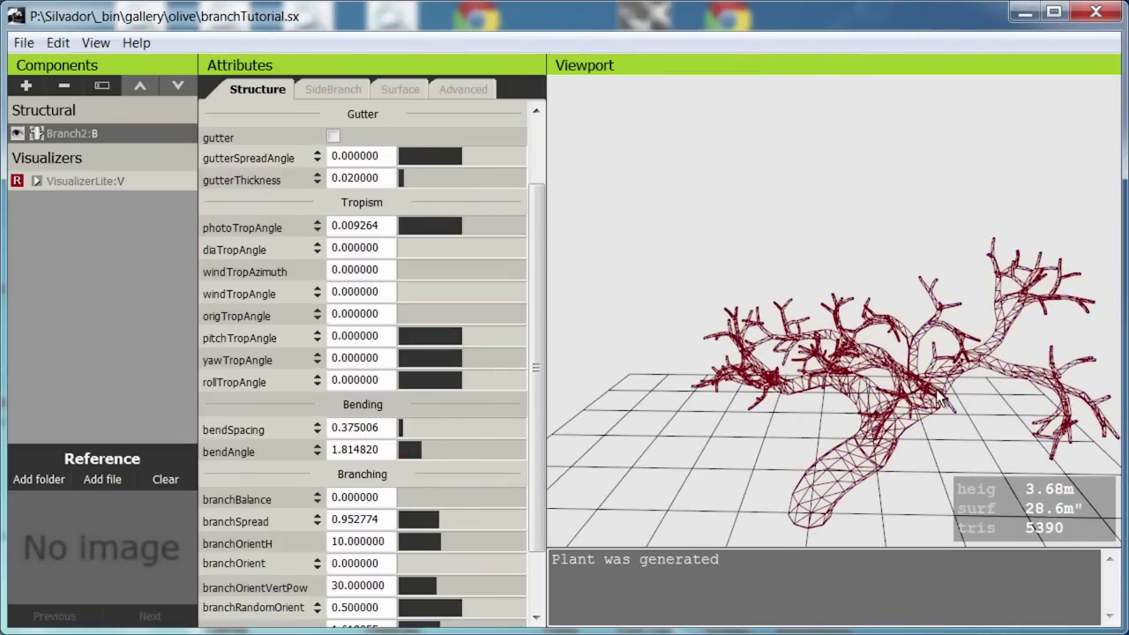
# Reduce bendAngle to about 0.4815 and bendSpacing to about 0.2778 for gentler bending
pyautogui.moveTo(460, 459); pyautogui.dragTo(407, 450)
pyautogui.moveTo(240, 553); pyautogui.dragTo(196, 575)
pyautogui.moveTo(458, 435); pyautogui.dragTo(433, 444)
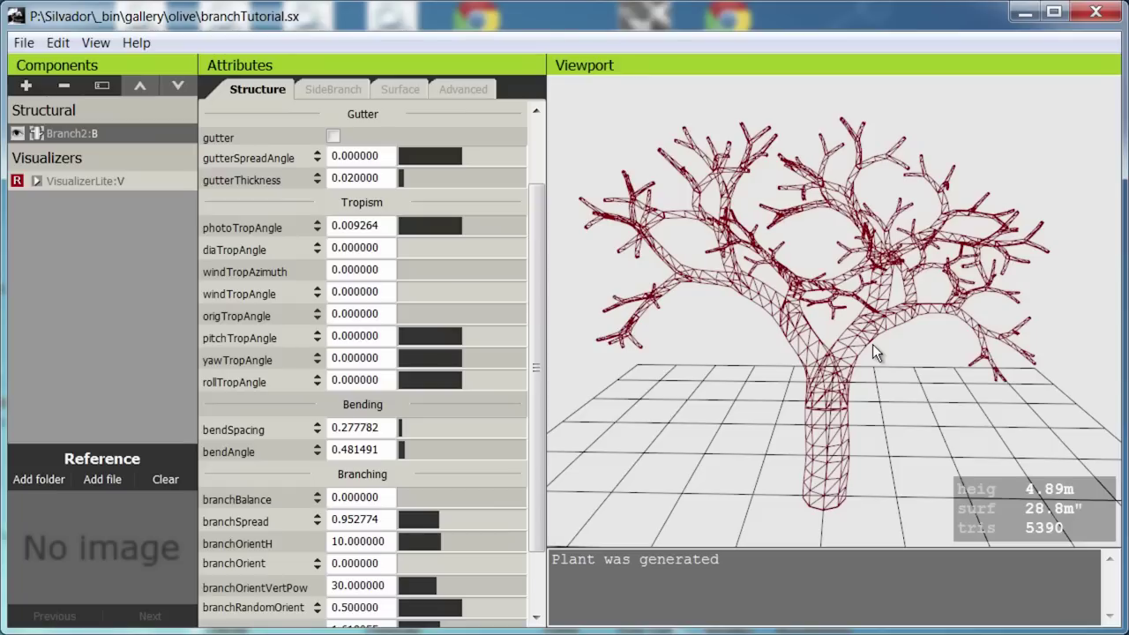
# Lower the branch component's endAge to 0.001 to generate the finest twigs across the crown
pyautogui.scroll(-2, 899, 378)
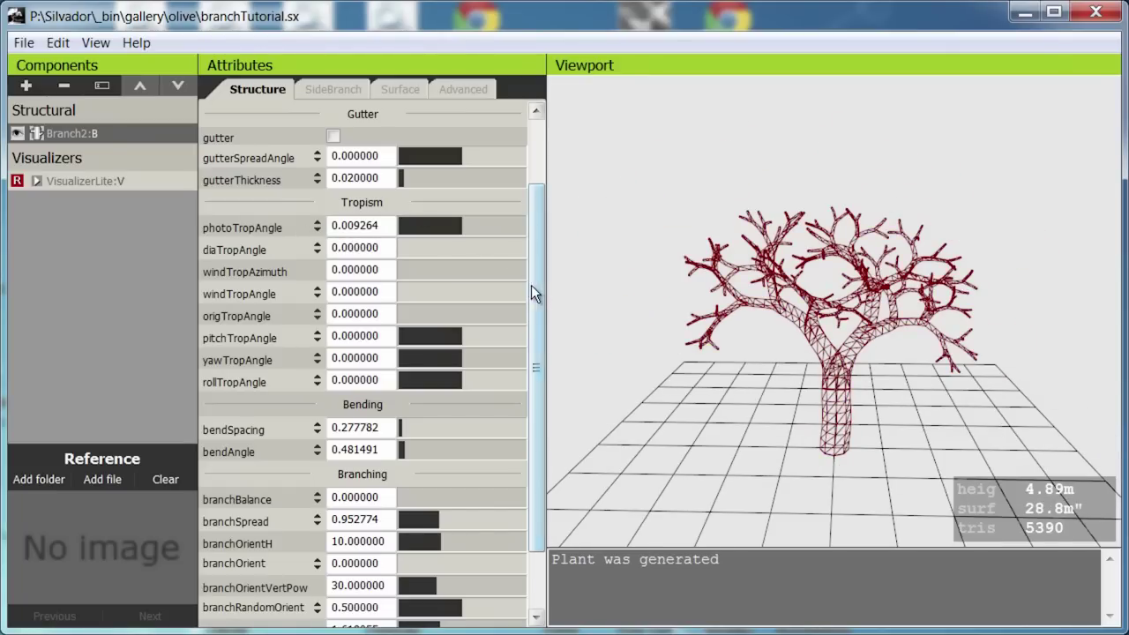
pyautogui.moveTo(536, 285); pyautogui.dragTo(550, 197)
pyautogui.moveTo(433, 166); pyautogui.dragTo(288, 200)
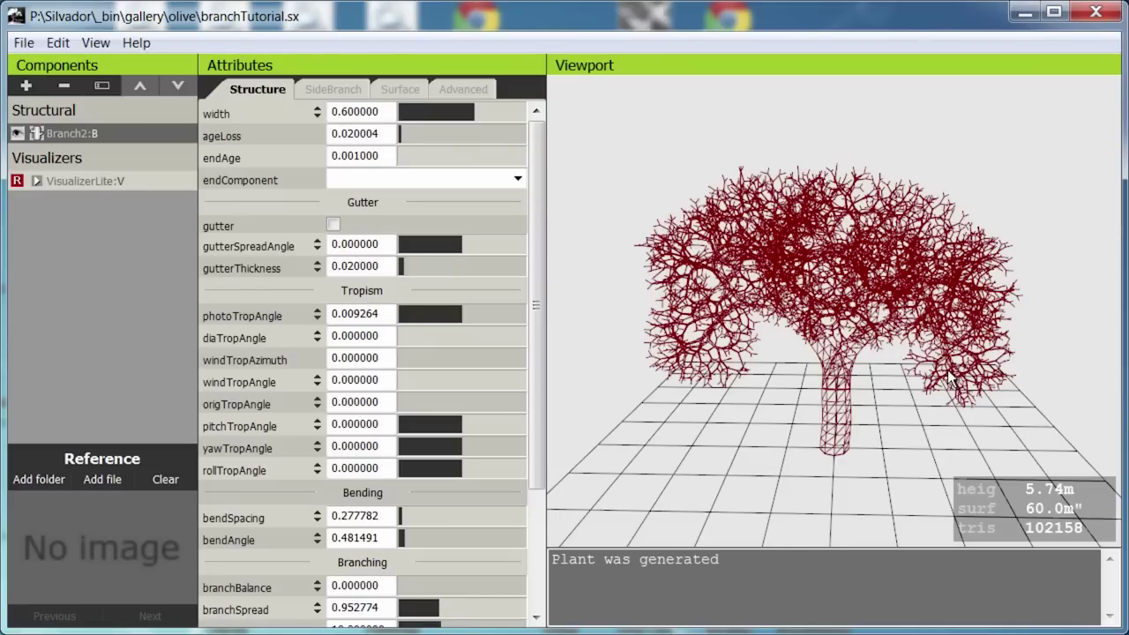
# Create a new plant from the spruce template, discarding the changes to branchTutorial.sx
pyautogui.click(24, 43)
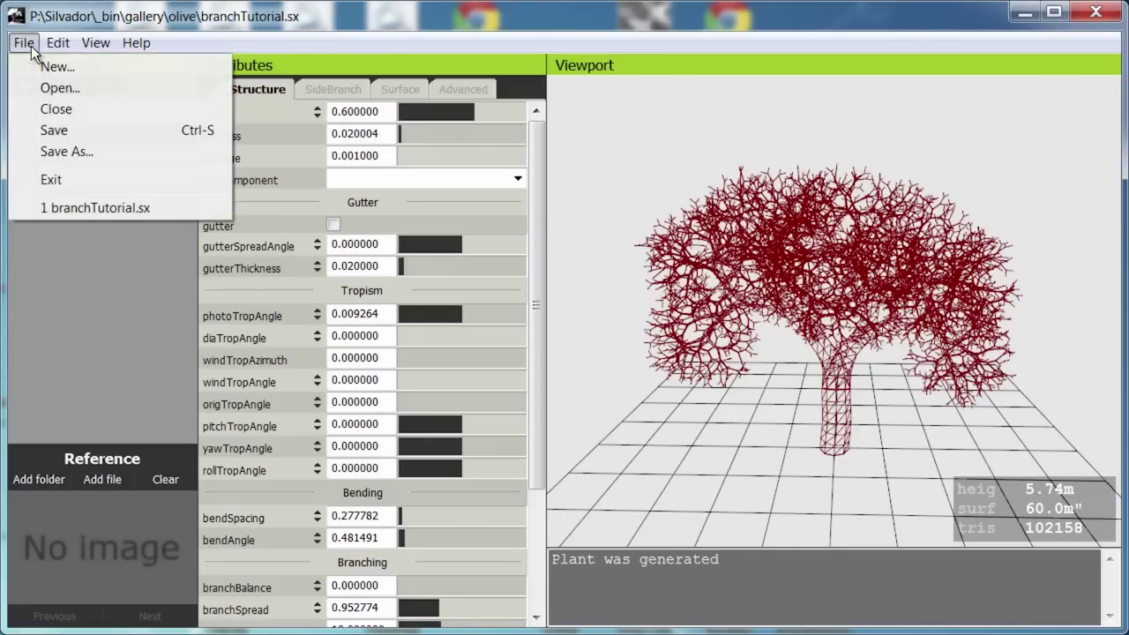
pyautogui.press('Return')
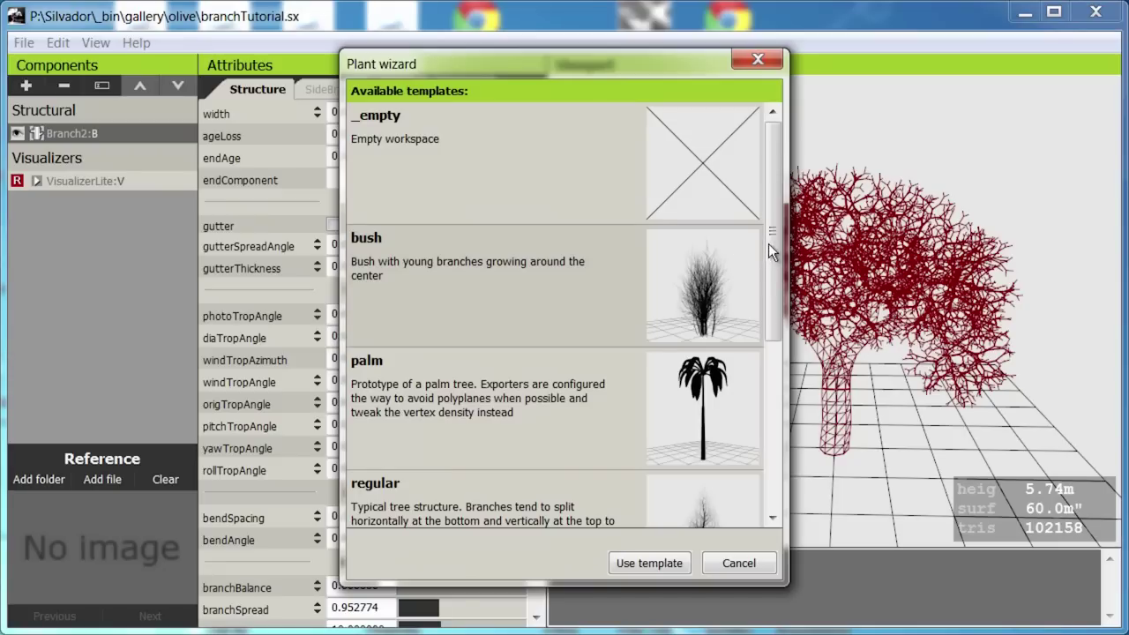
pyautogui.moveTo(768, 244); pyautogui.dragTo(767, 424)
pyautogui.doubleClick(708, 453)
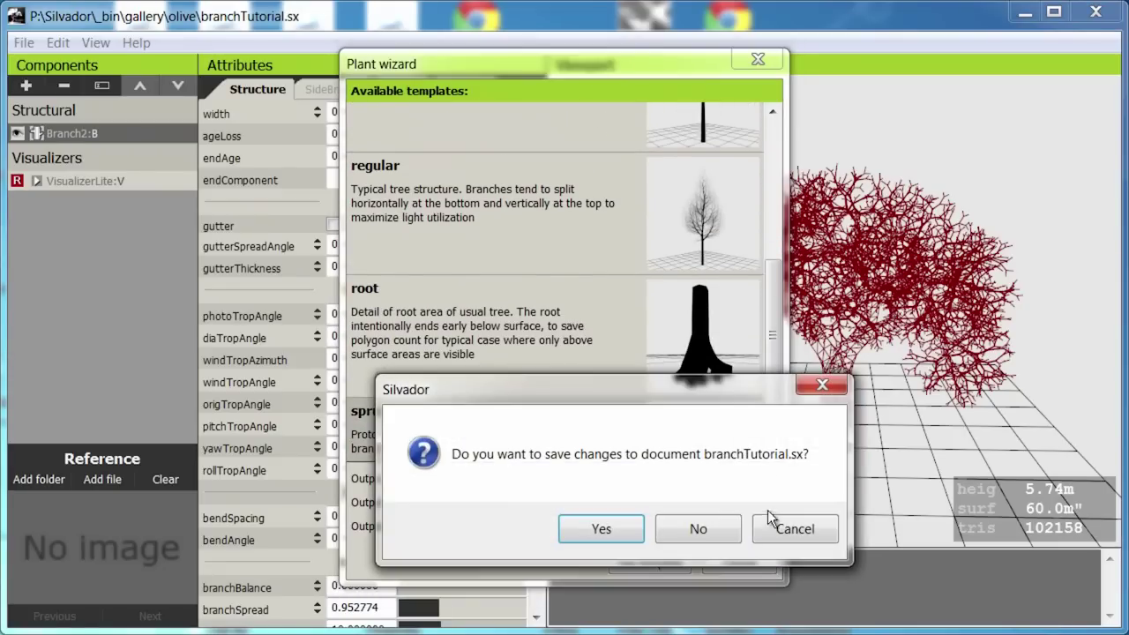
pyautogui.click(737, 534)
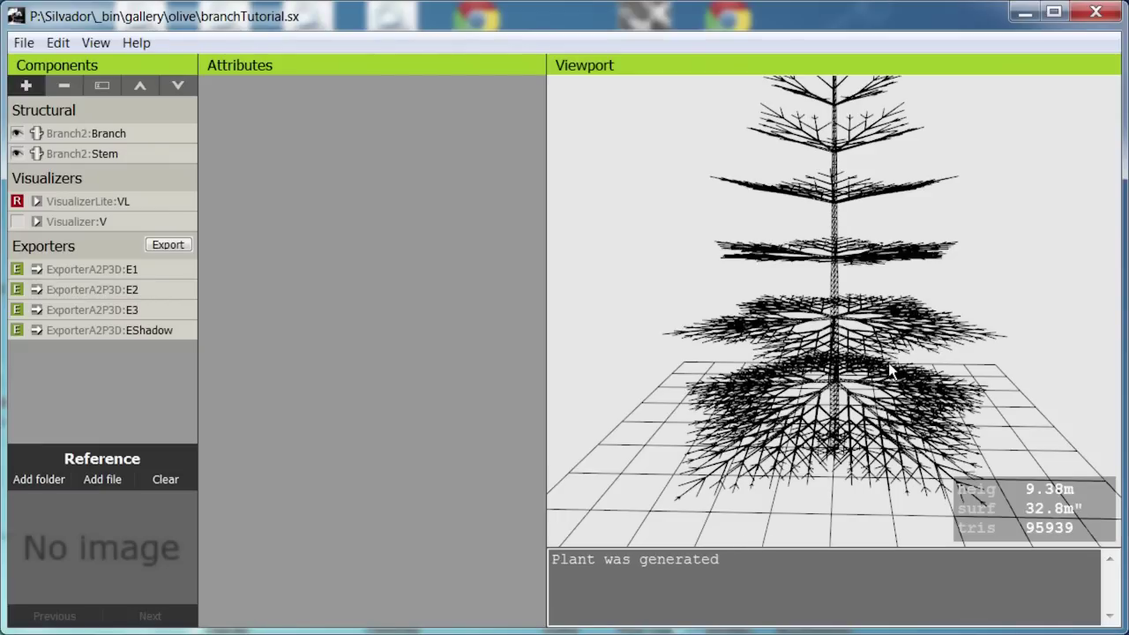
# Try the Stem component's second sideSpacing value at about 0.324, and widen it to about 2.236
pyautogui.moveTo(926, 307); pyautogui.dragTo(914, 371, button='right')
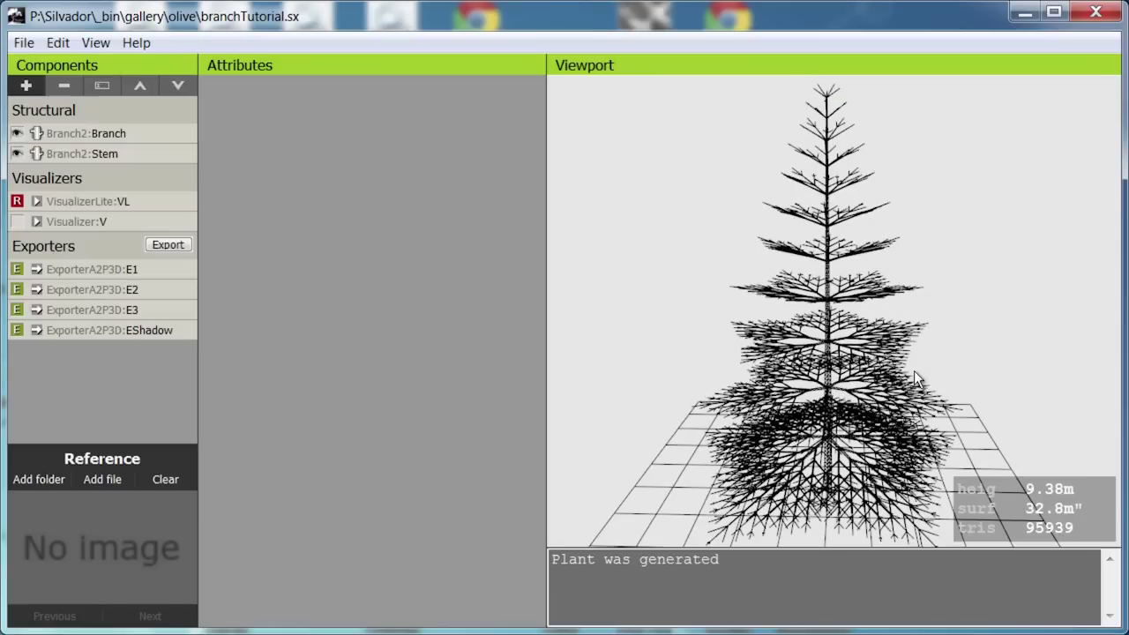
pyautogui.click(826, 344)
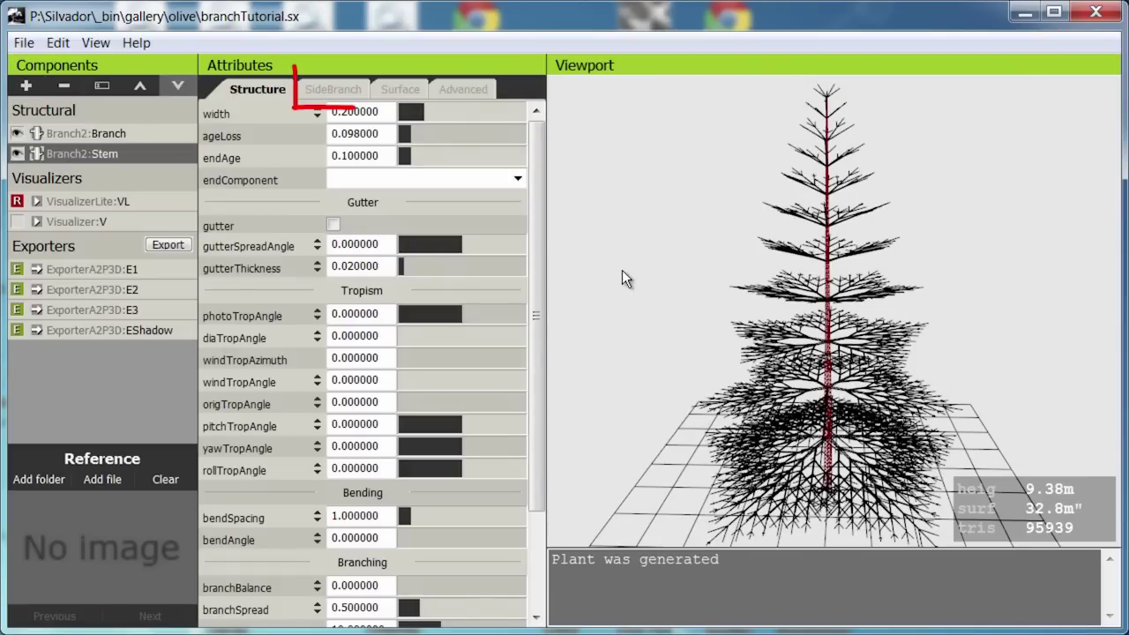
pyautogui.click(318, 84)
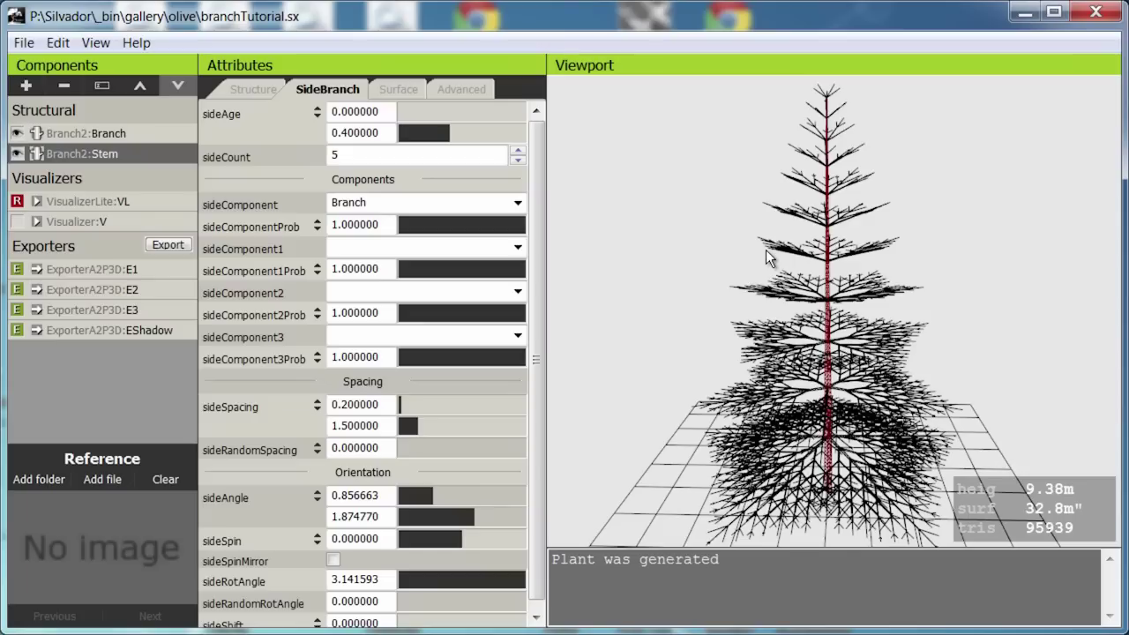
pyautogui.scroll(-1, 434, 422)
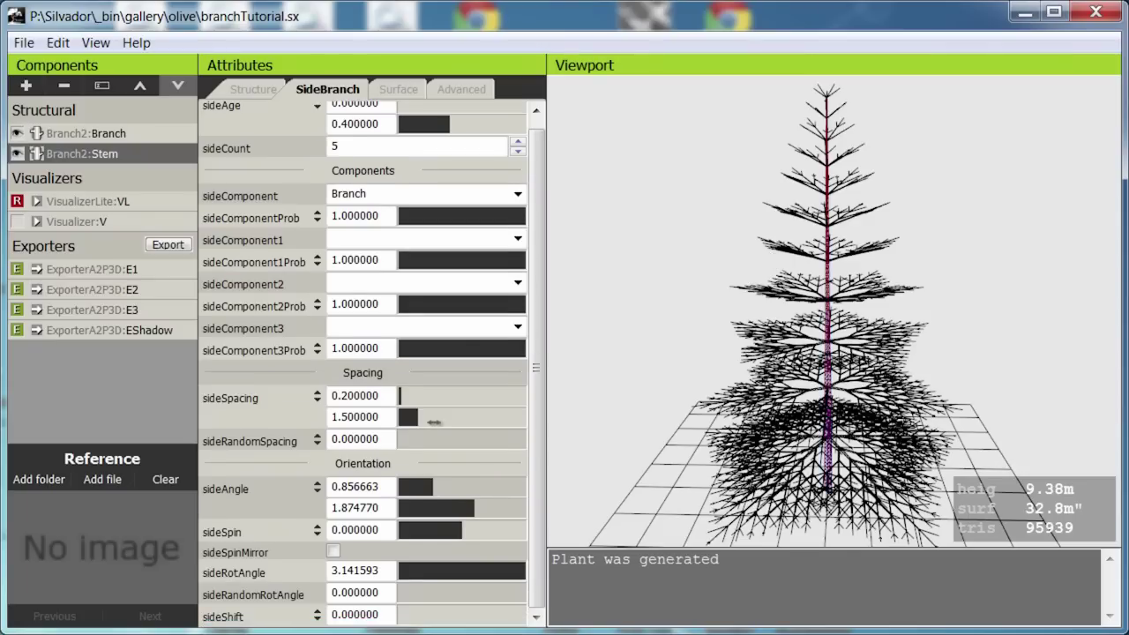
pyautogui.moveTo(434, 423); pyautogui.dragTo(211, 491)
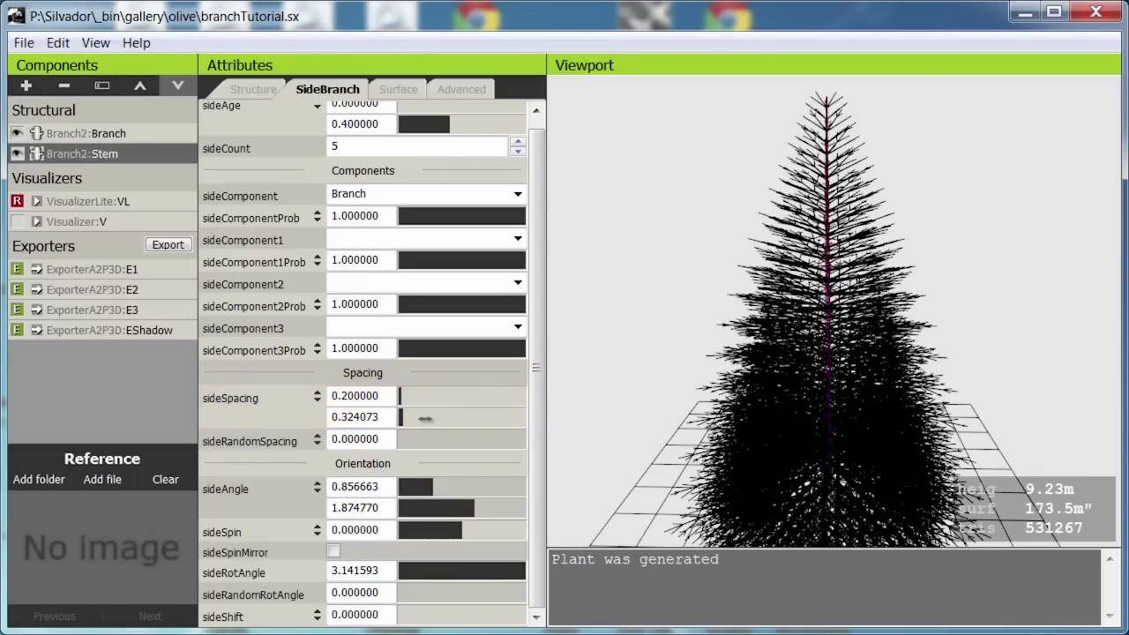
pyautogui.moveTo(425, 419); pyautogui.dragTo(788, 472)
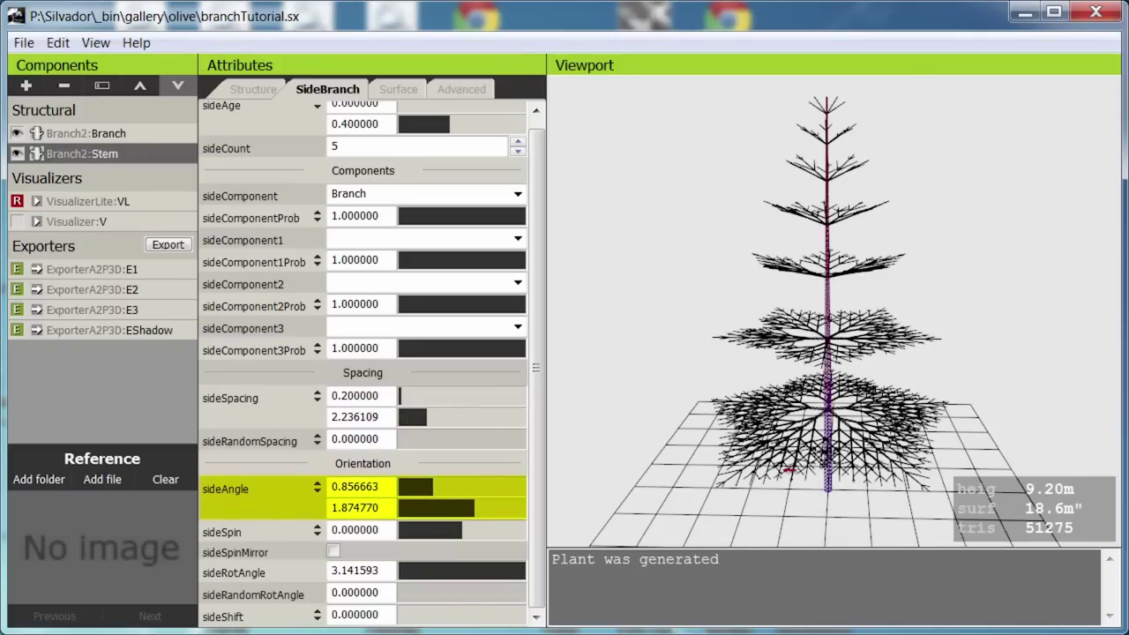
# Try the Stem's second sideAngle value at about 0.387, and raise it to about 1.882
pyautogui.moveTo(422, 510); pyautogui.dragTo(363, 510)
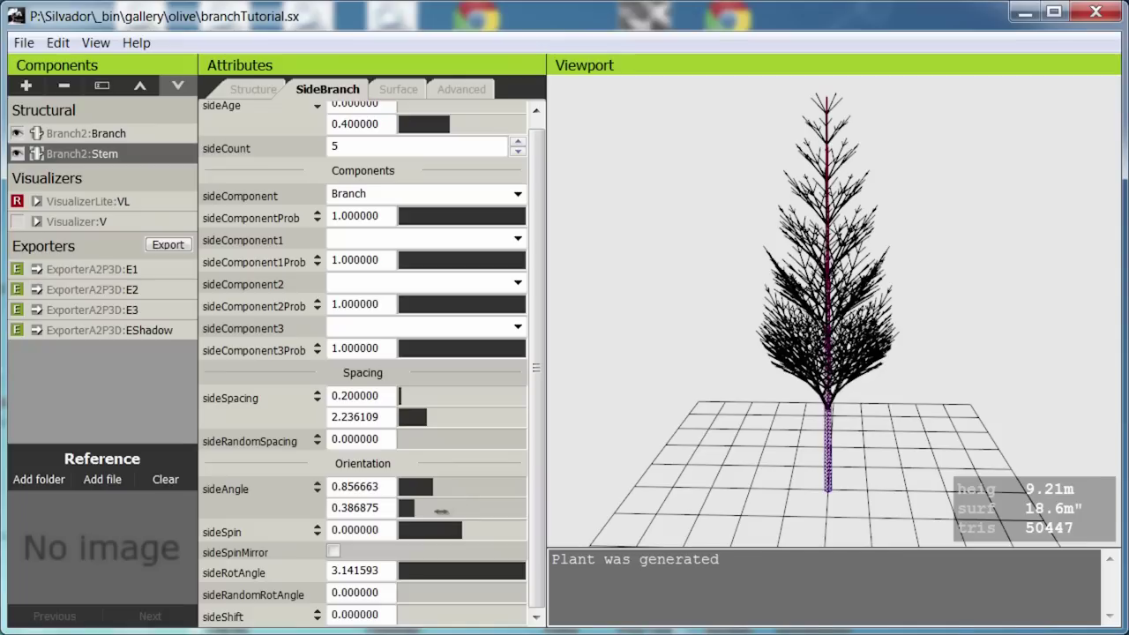
pyautogui.moveTo(437, 511); pyautogui.dragTo(473, 510)
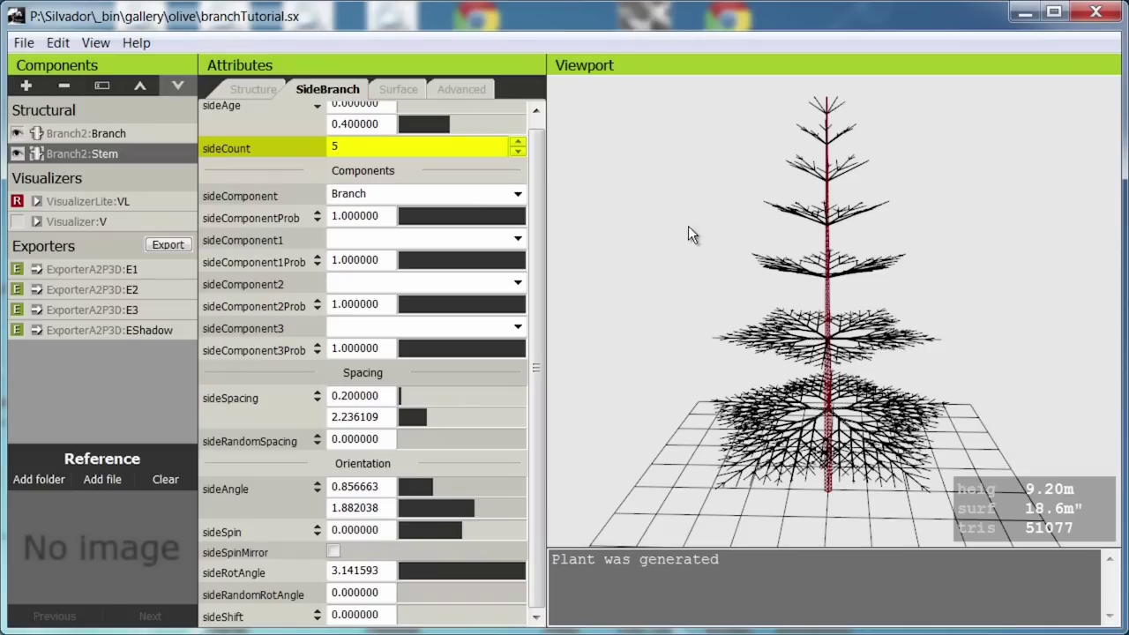
# Try the Stem's sideCount at 1, and raise it step by step back to 5
pyautogui.click(518, 152)
pyautogui.click(519, 152)
pyautogui.click(519, 152)
pyautogui.click(519, 152)
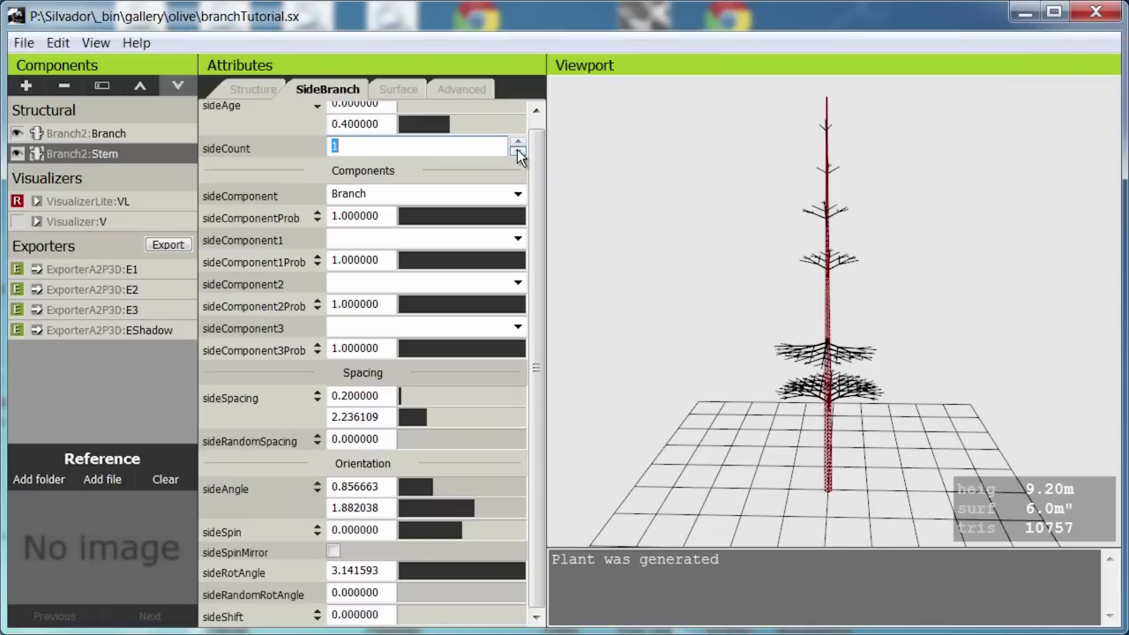
pyautogui.click(518, 143)
pyautogui.click(518, 142)
pyautogui.click(519, 143)
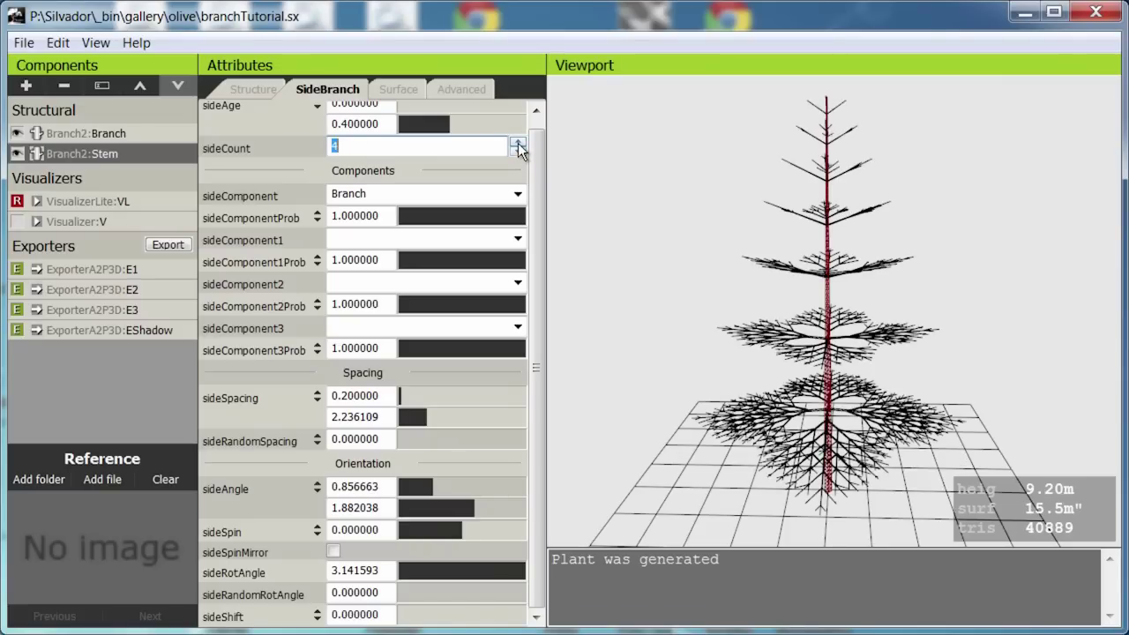
pyautogui.click(519, 144)
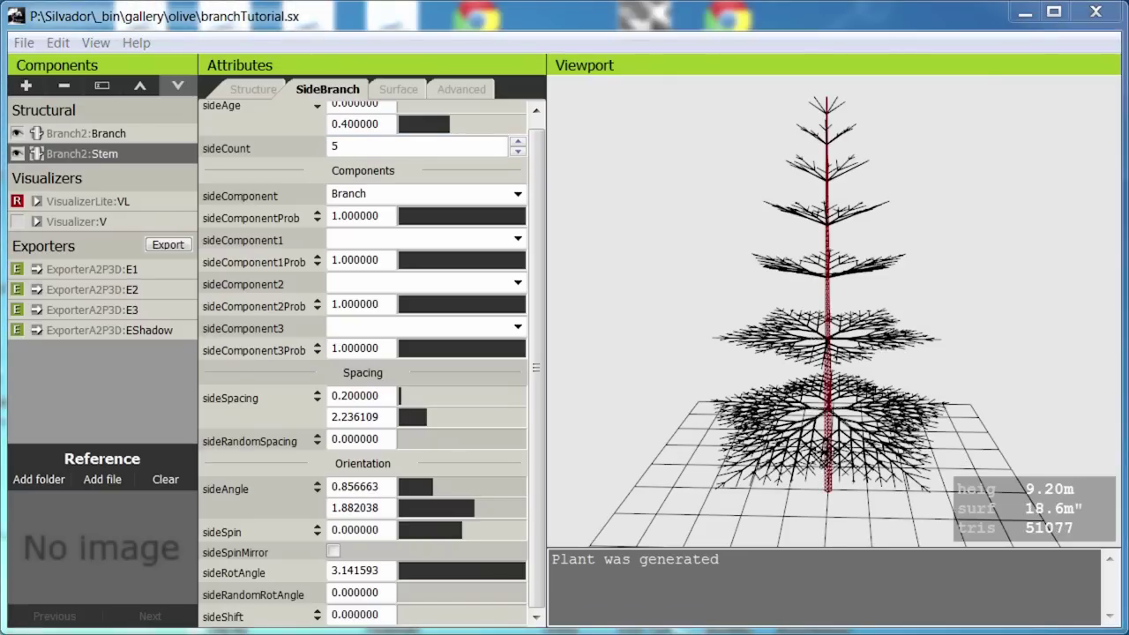